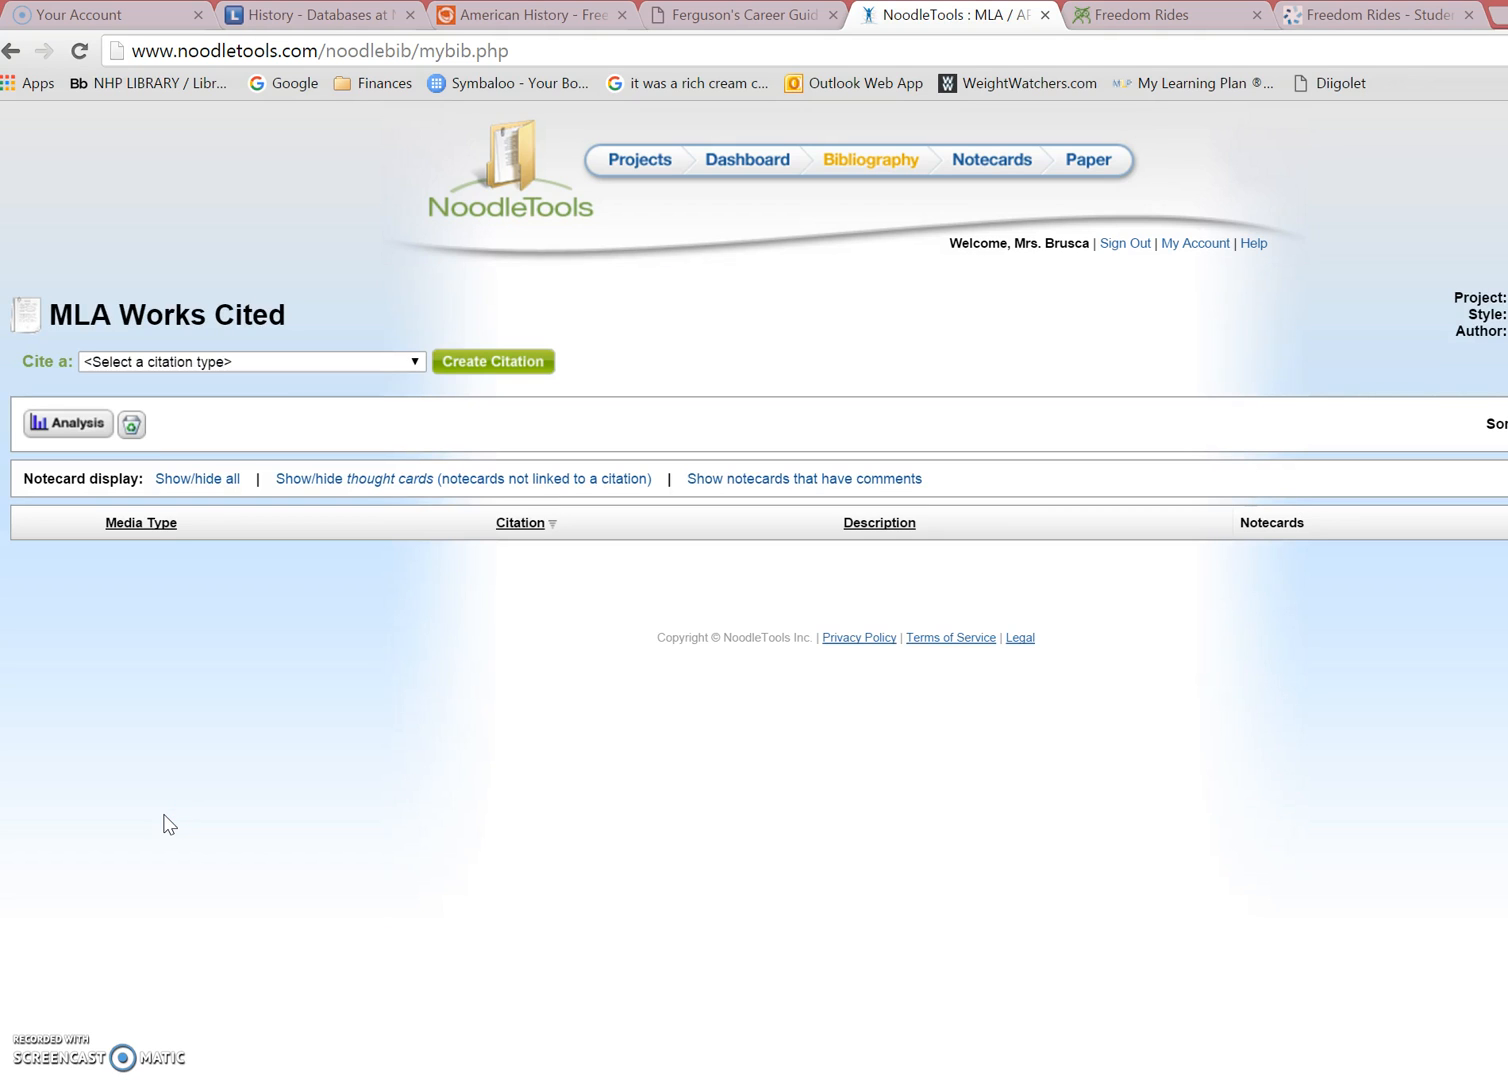
Create a Database citation for a Journal source and switch its form to copying and pasting a citation
{"action": "left_click", "coordinate": [361, 365]}
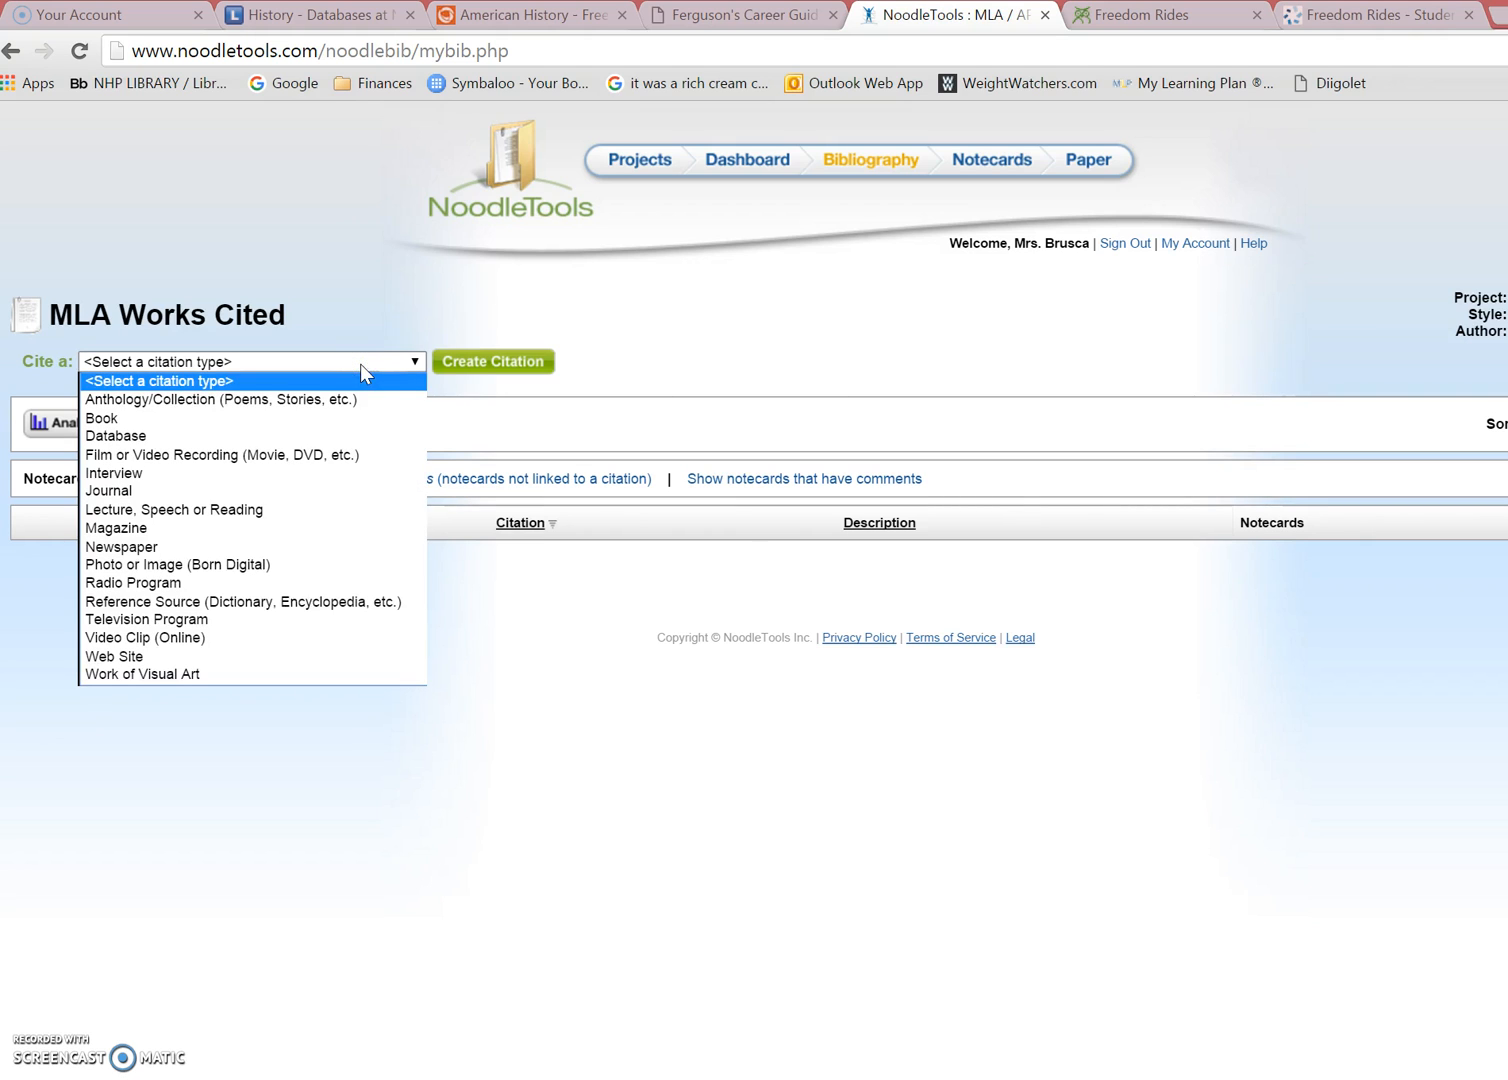
{"action": "left_click", "coordinate": [370, 435]}
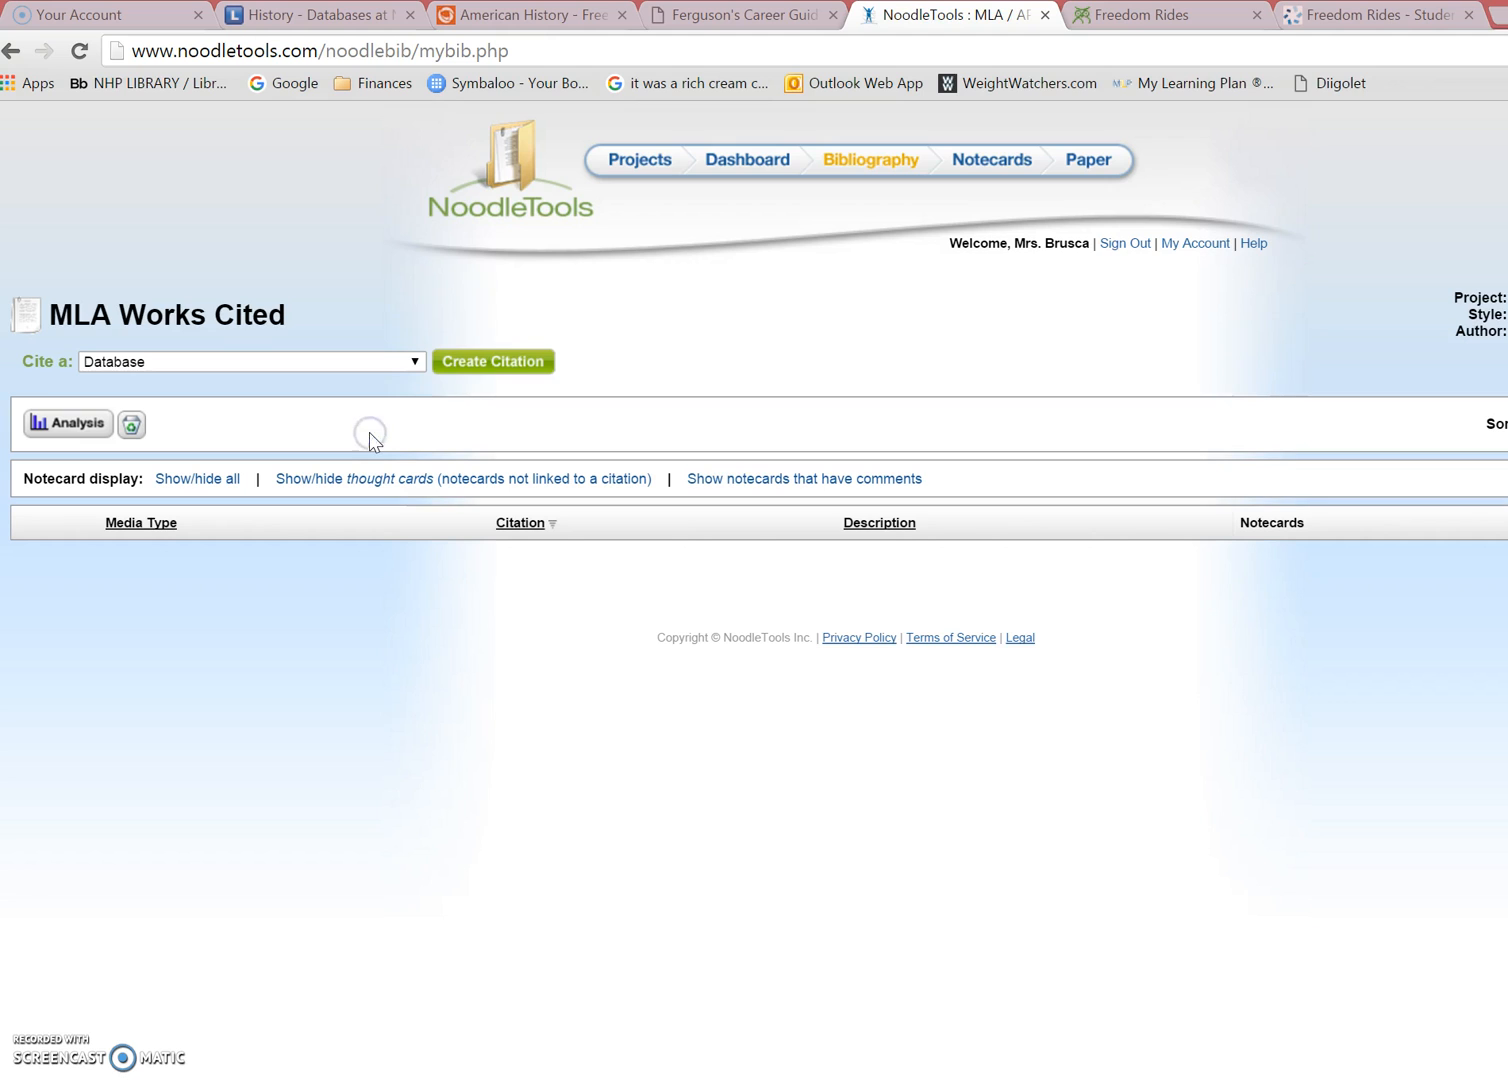
{"action": "left_click", "coordinate": [495, 363]}
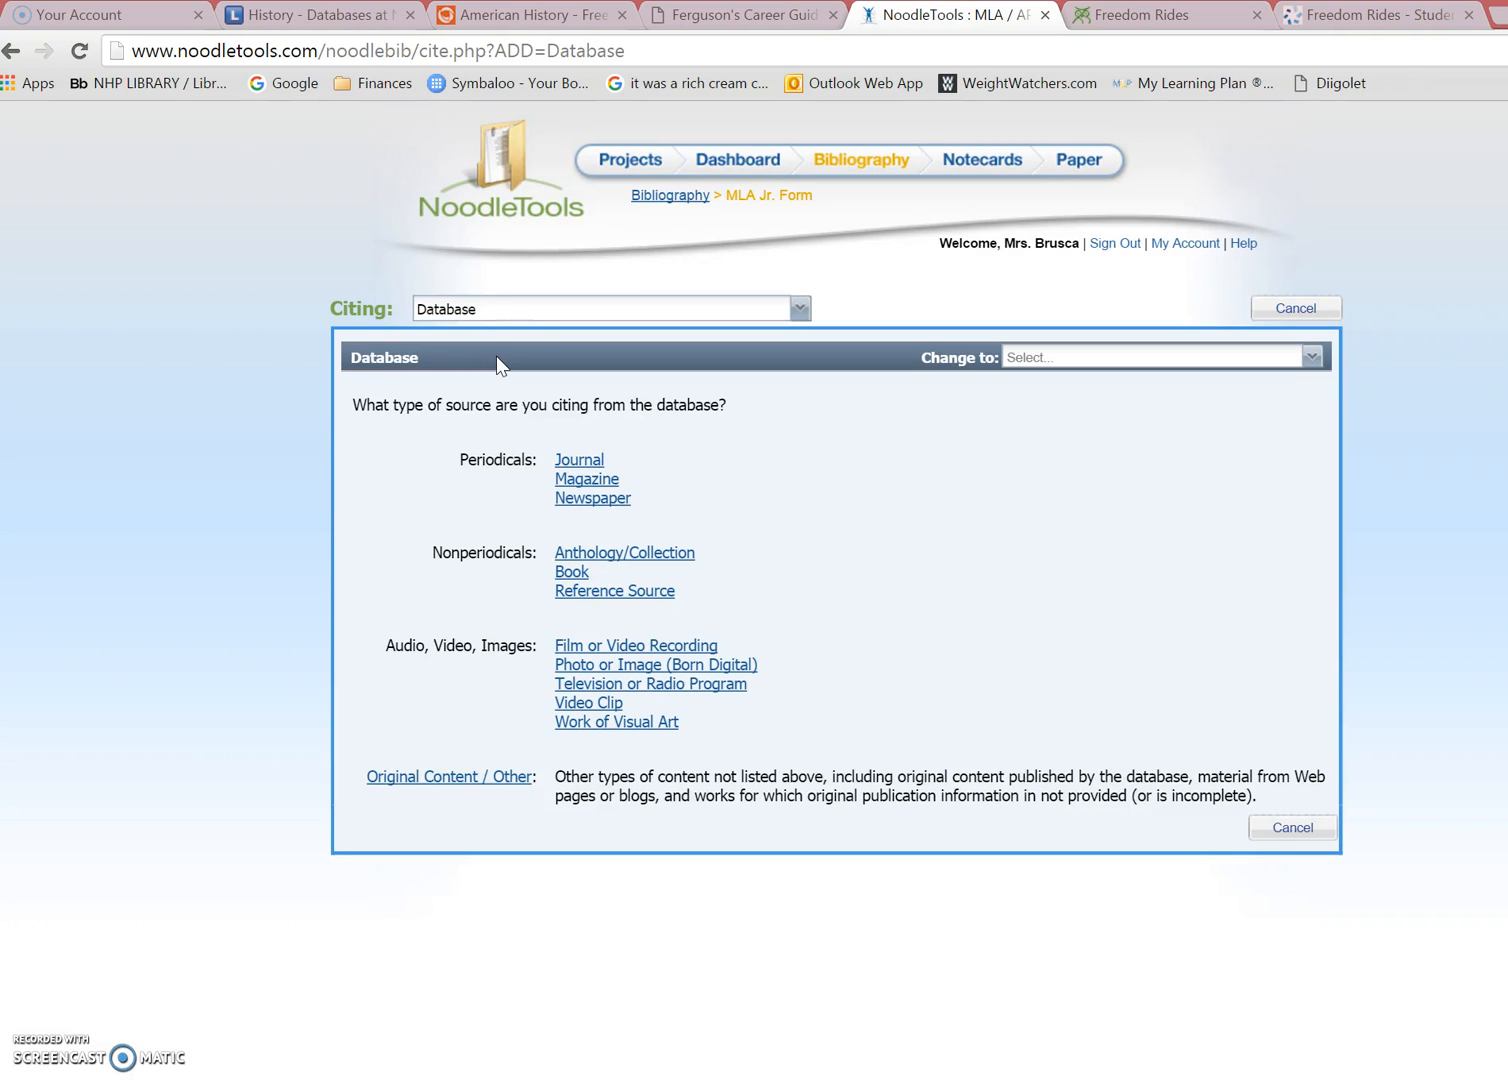
{"action": "left_click_drag", "start_coordinate": [497, 357], "coordinate": [527, 391]}
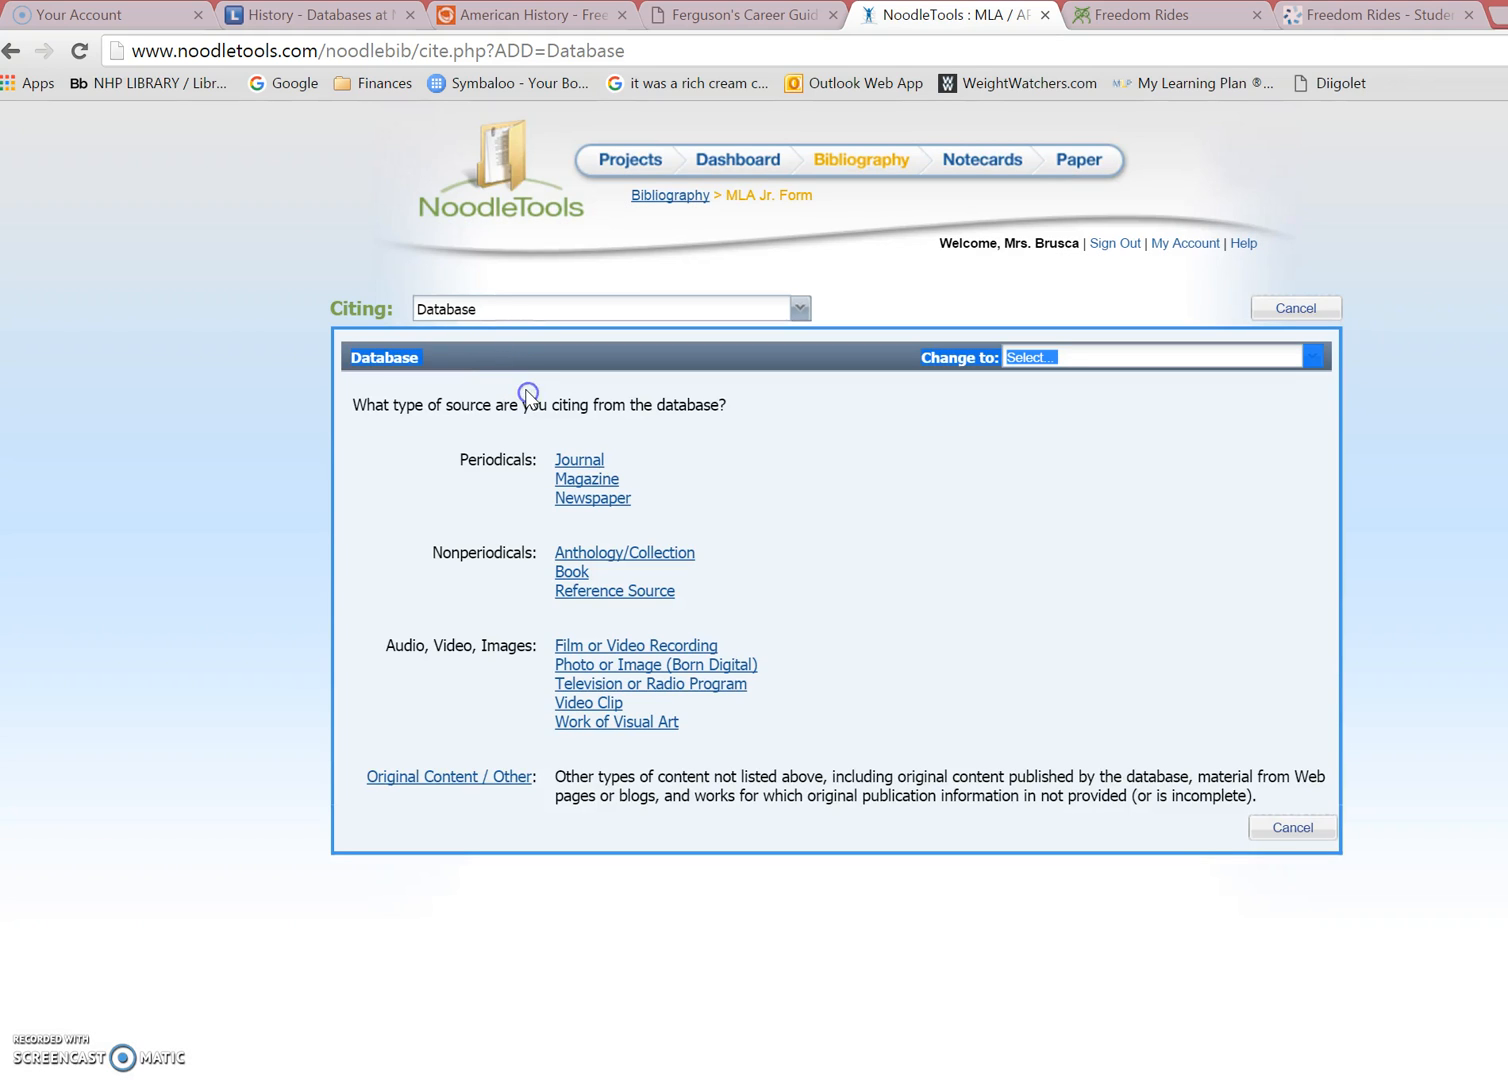
{"action": "left_click", "coordinate": [578, 462]}
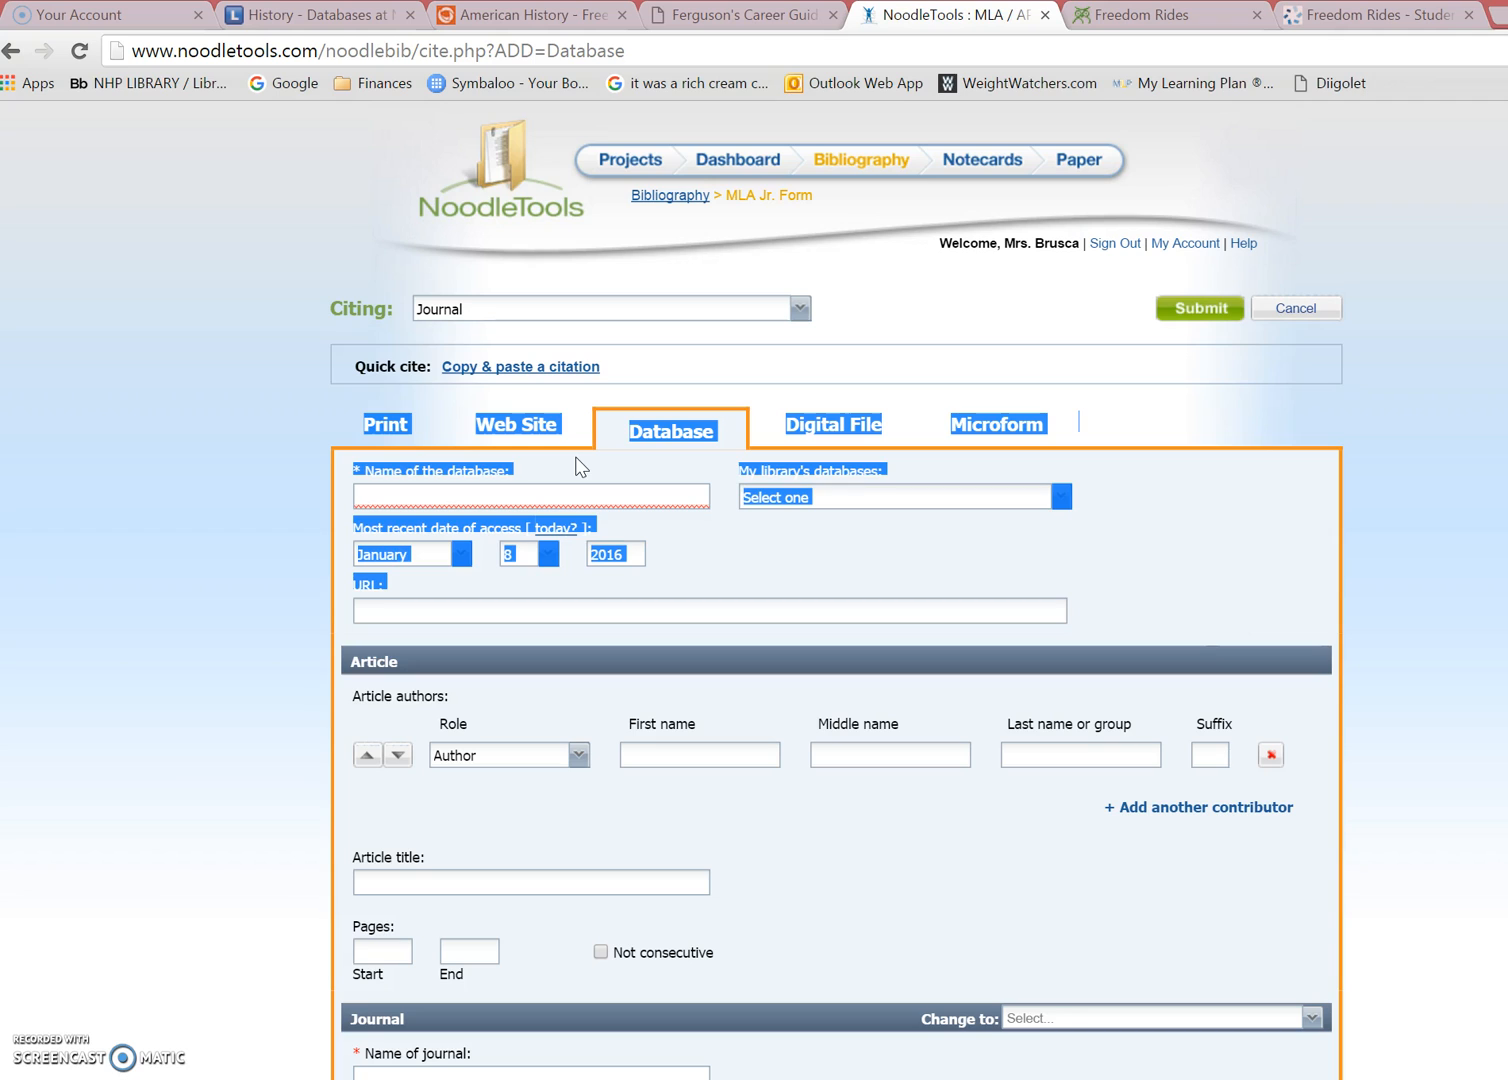
{"action": "left_click", "coordinate": [676, 470]}
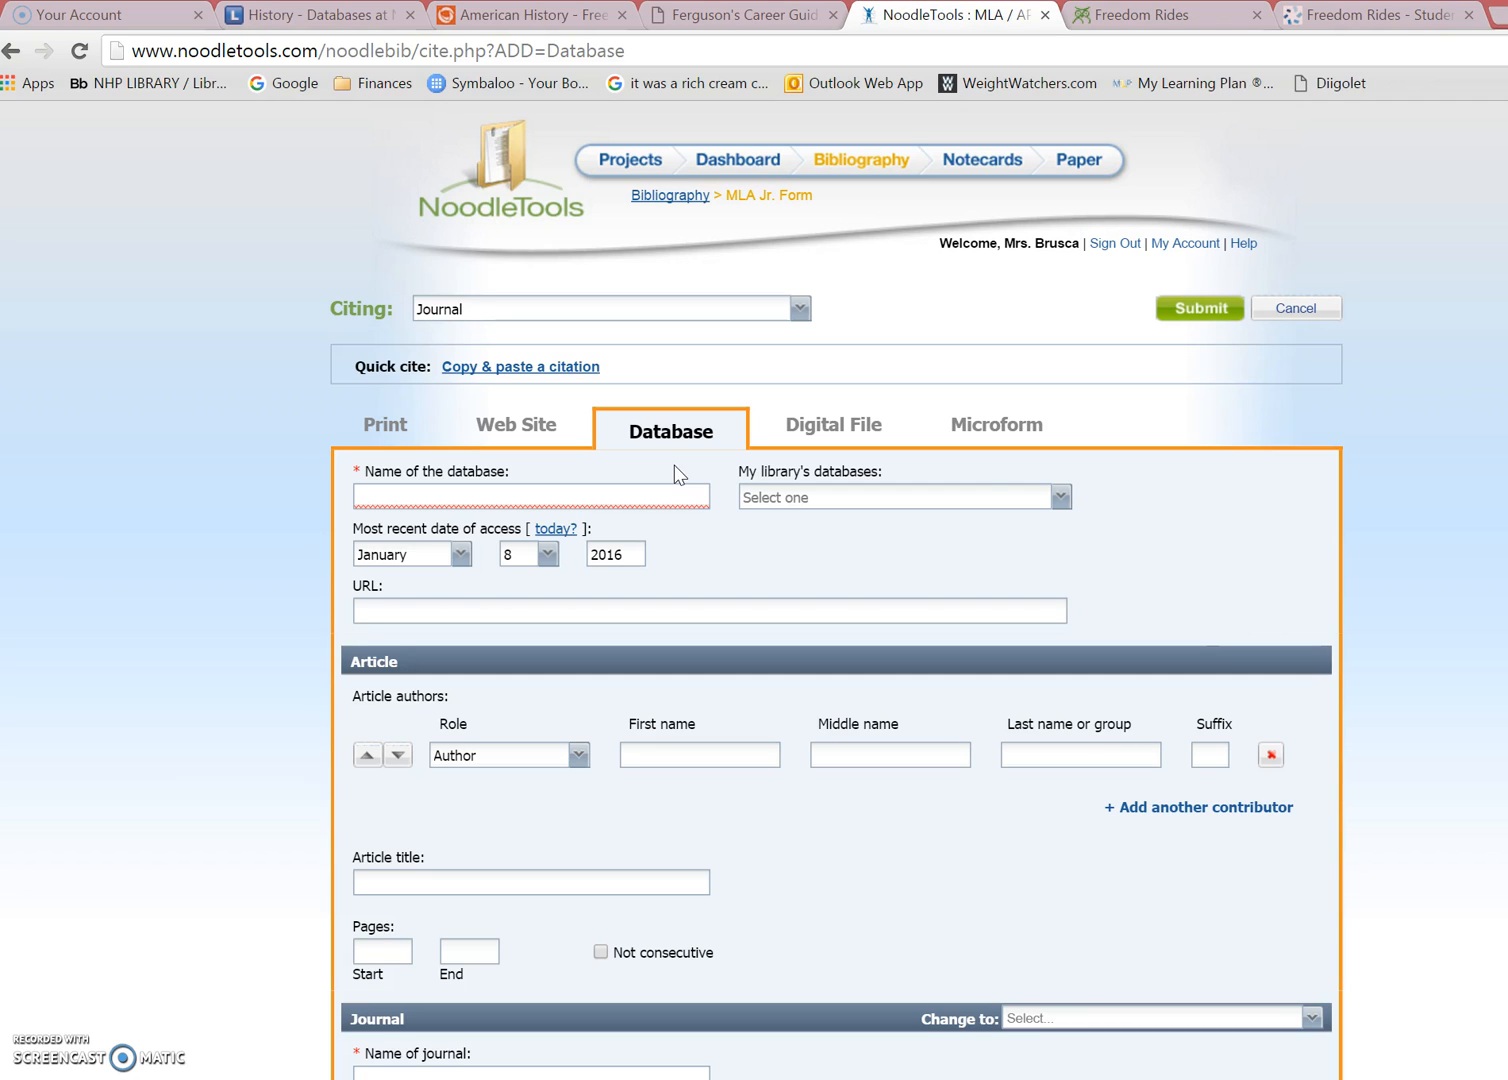
{"action": "left_click", "coordinate": [519, 367]}
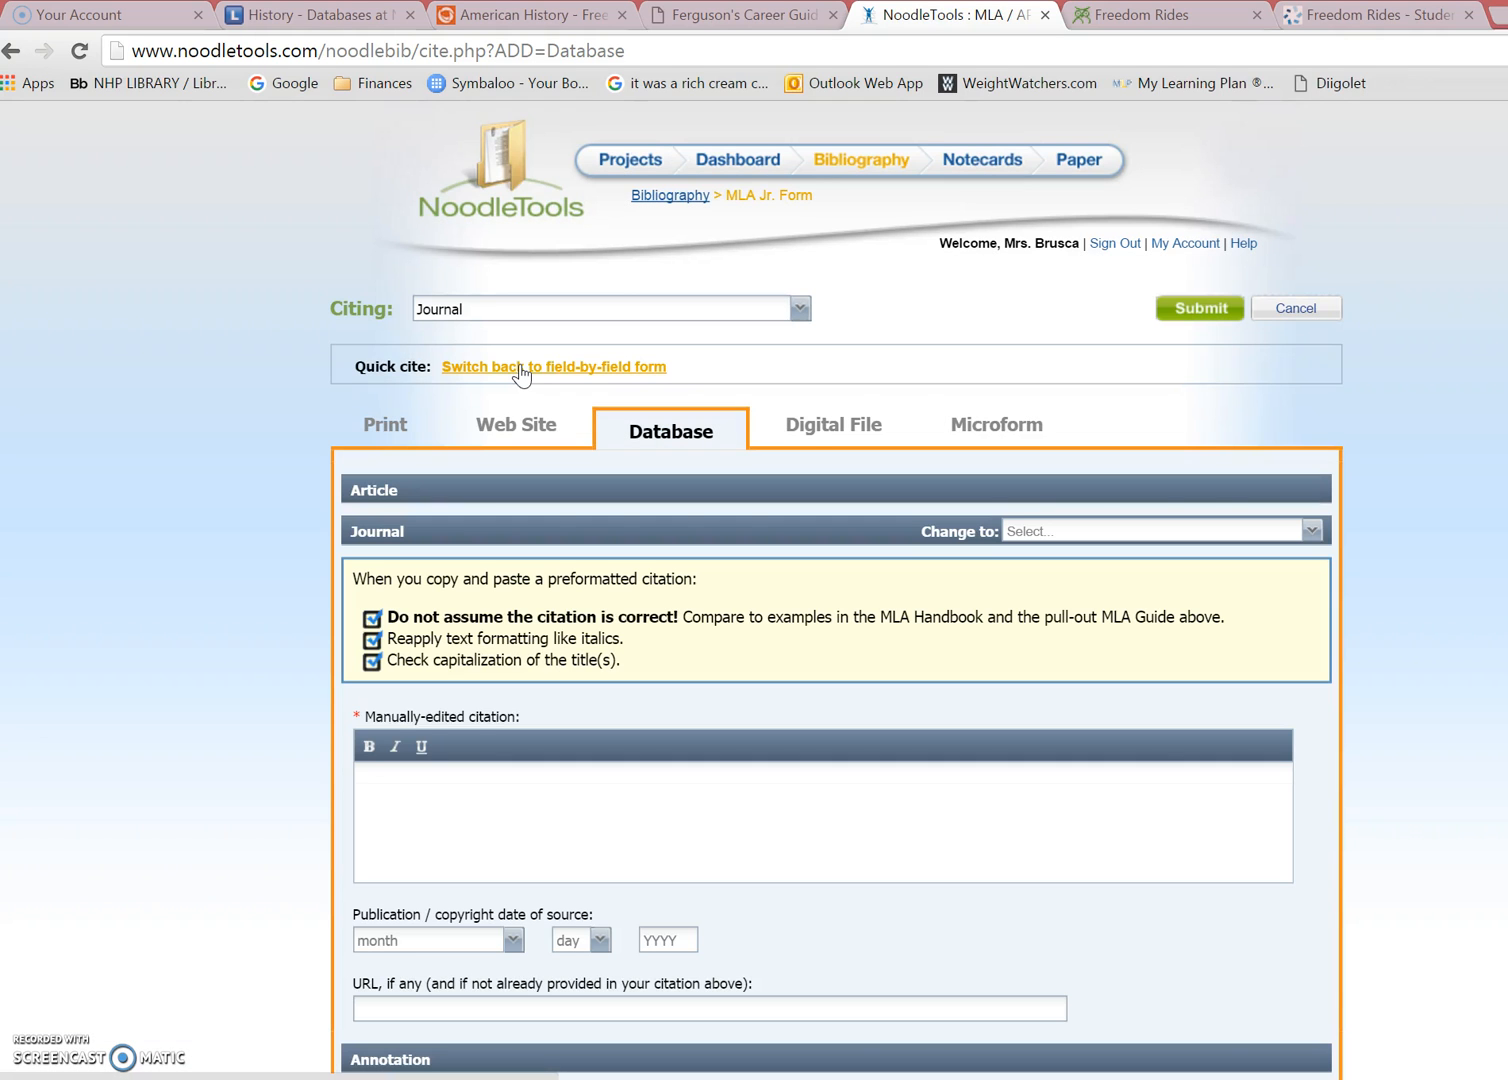
{"action": "left_click", "coordinate": [378, 787]}
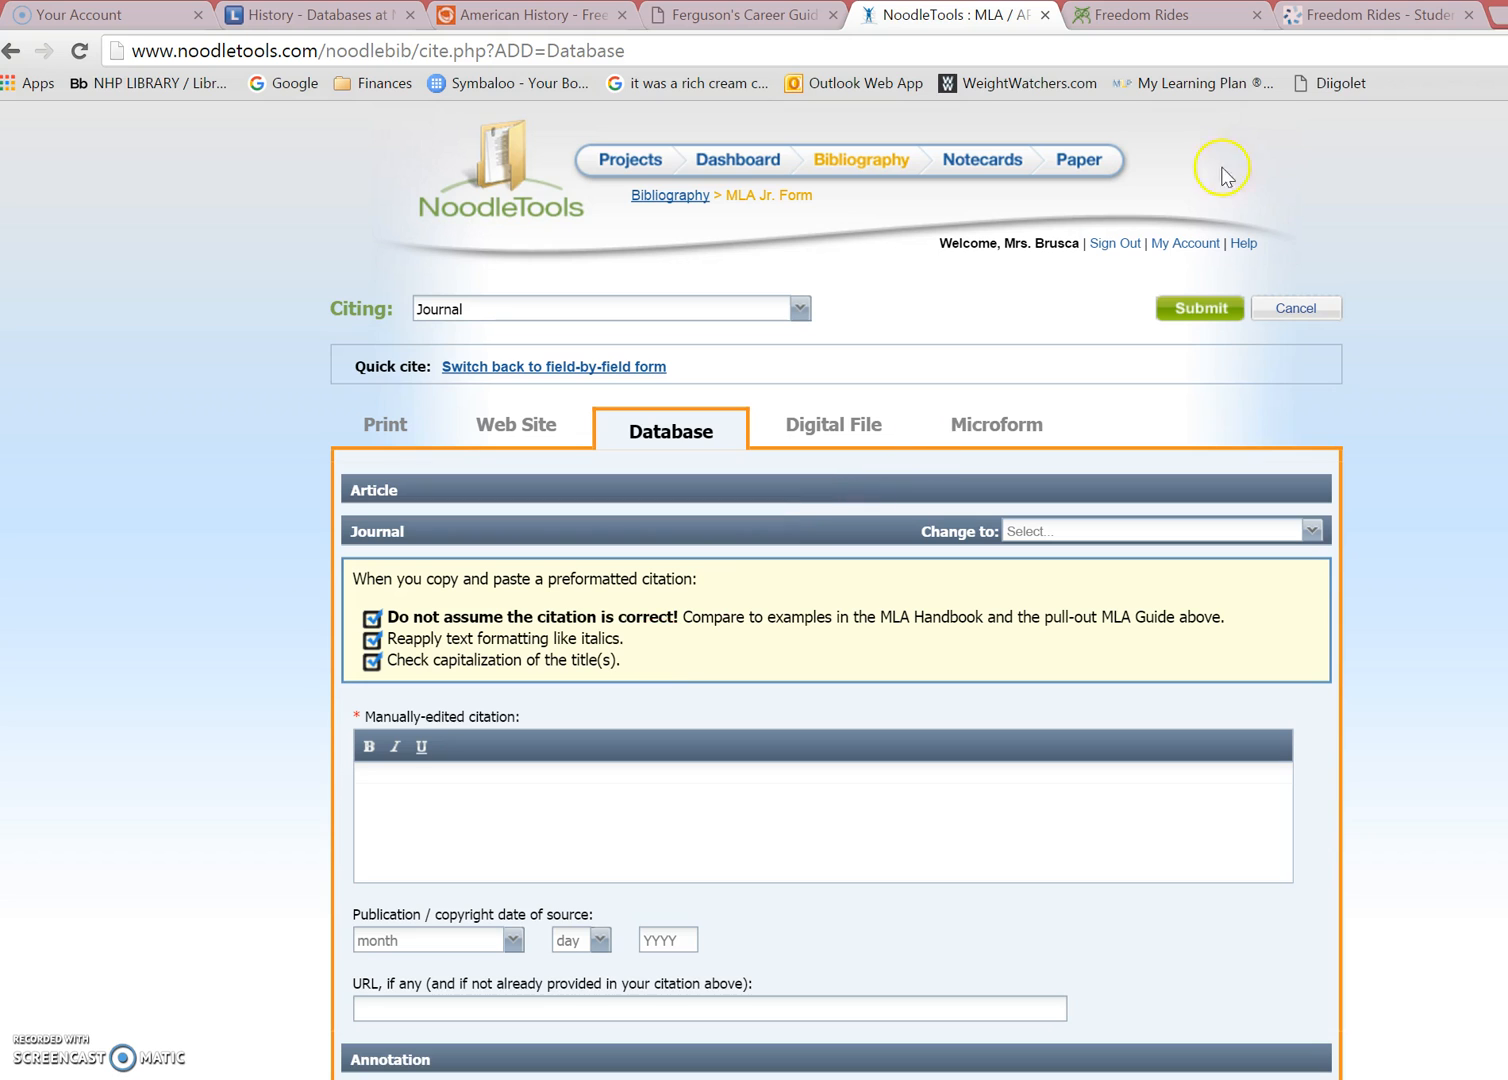
Copy the MLA 7th Edition citation of Gale's "Freedom Rides" article, without its URL, into the manually-edited citation in NoodleTools
{"action": "left_click", "coordinate": [1364, 18]}
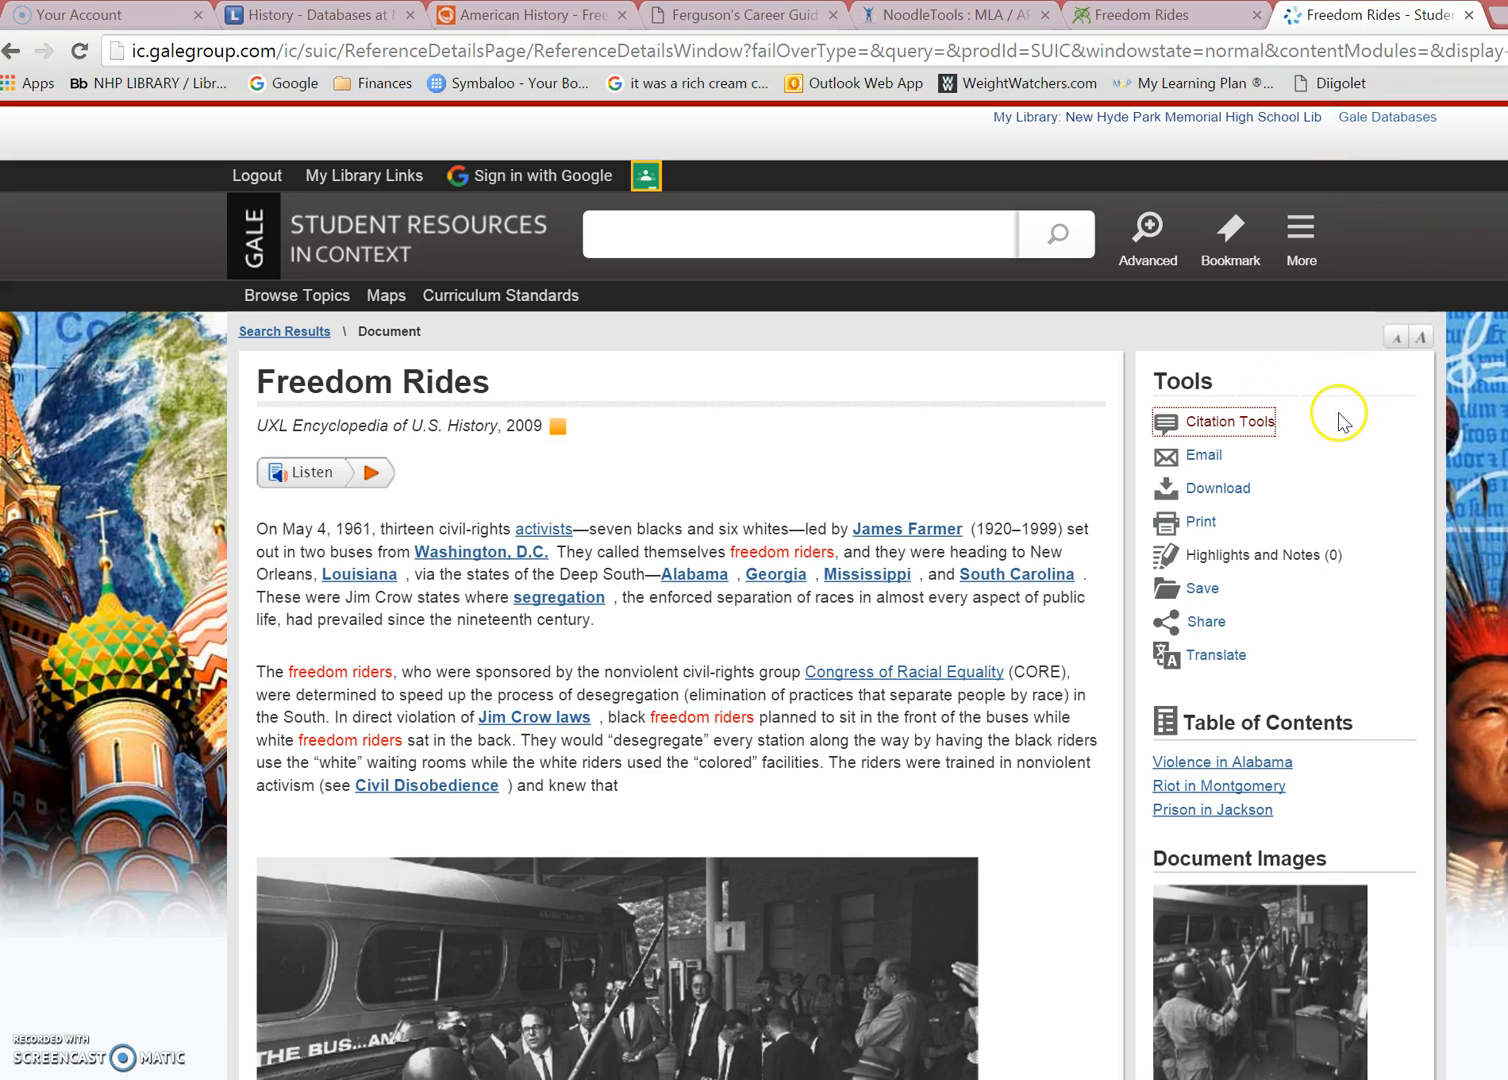
{"action": "left_click", "coordinate": [1220, 426]}
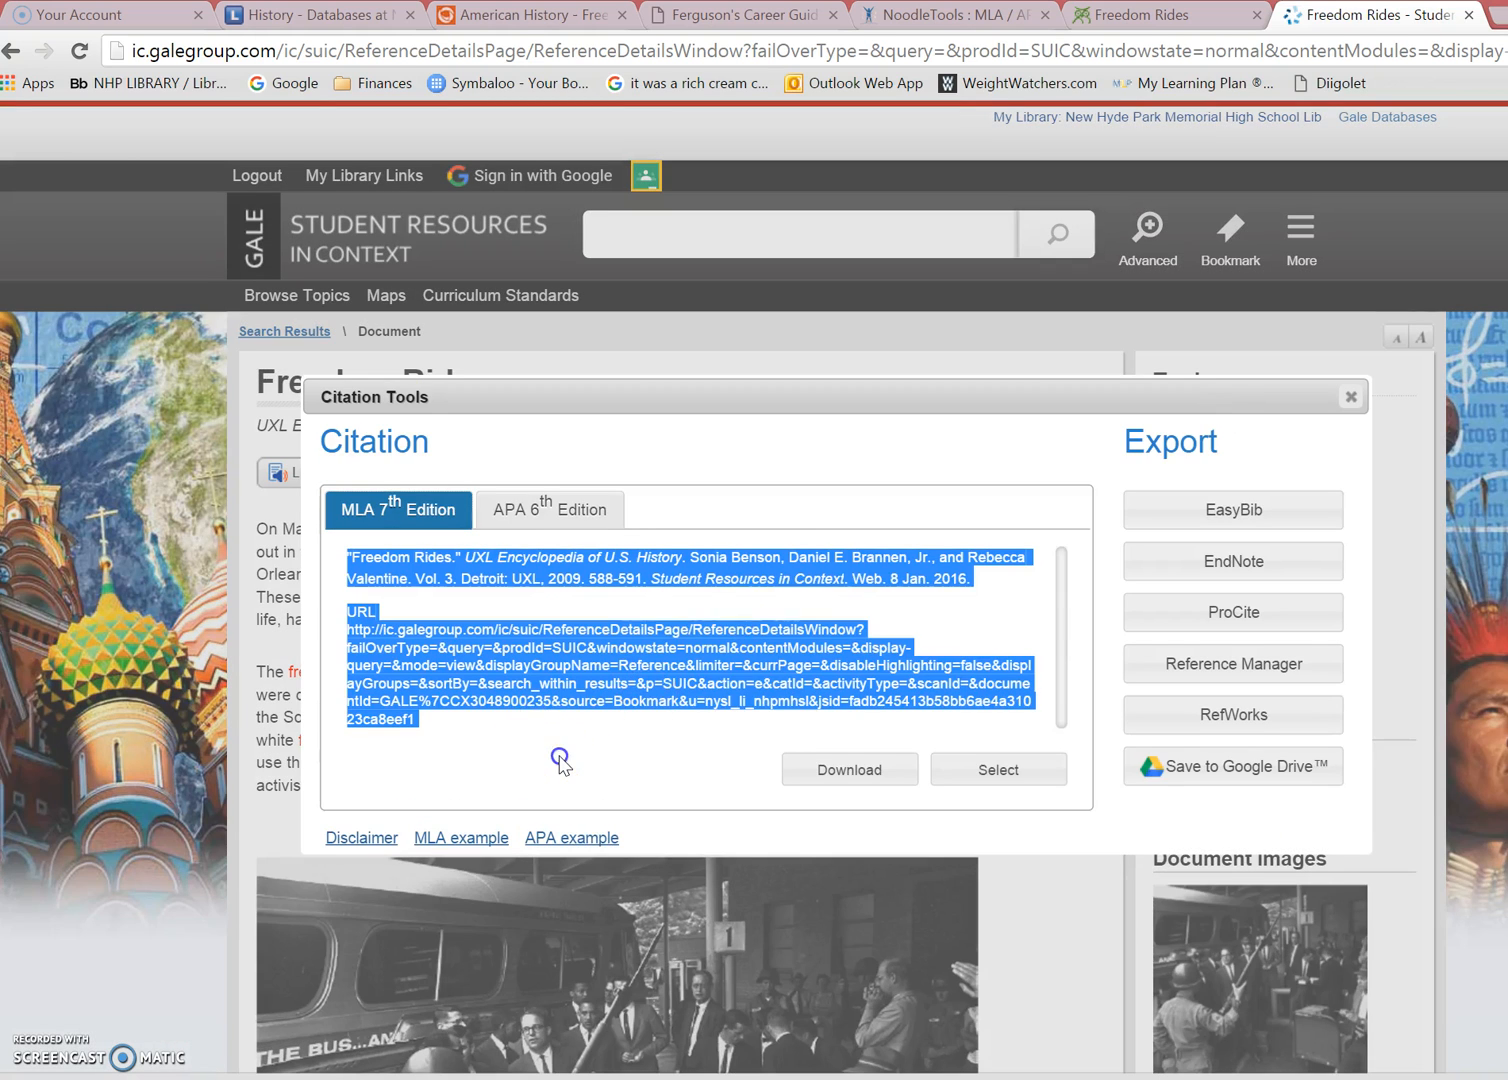
{"action": "left_click", "coordinate": [560, 758]}
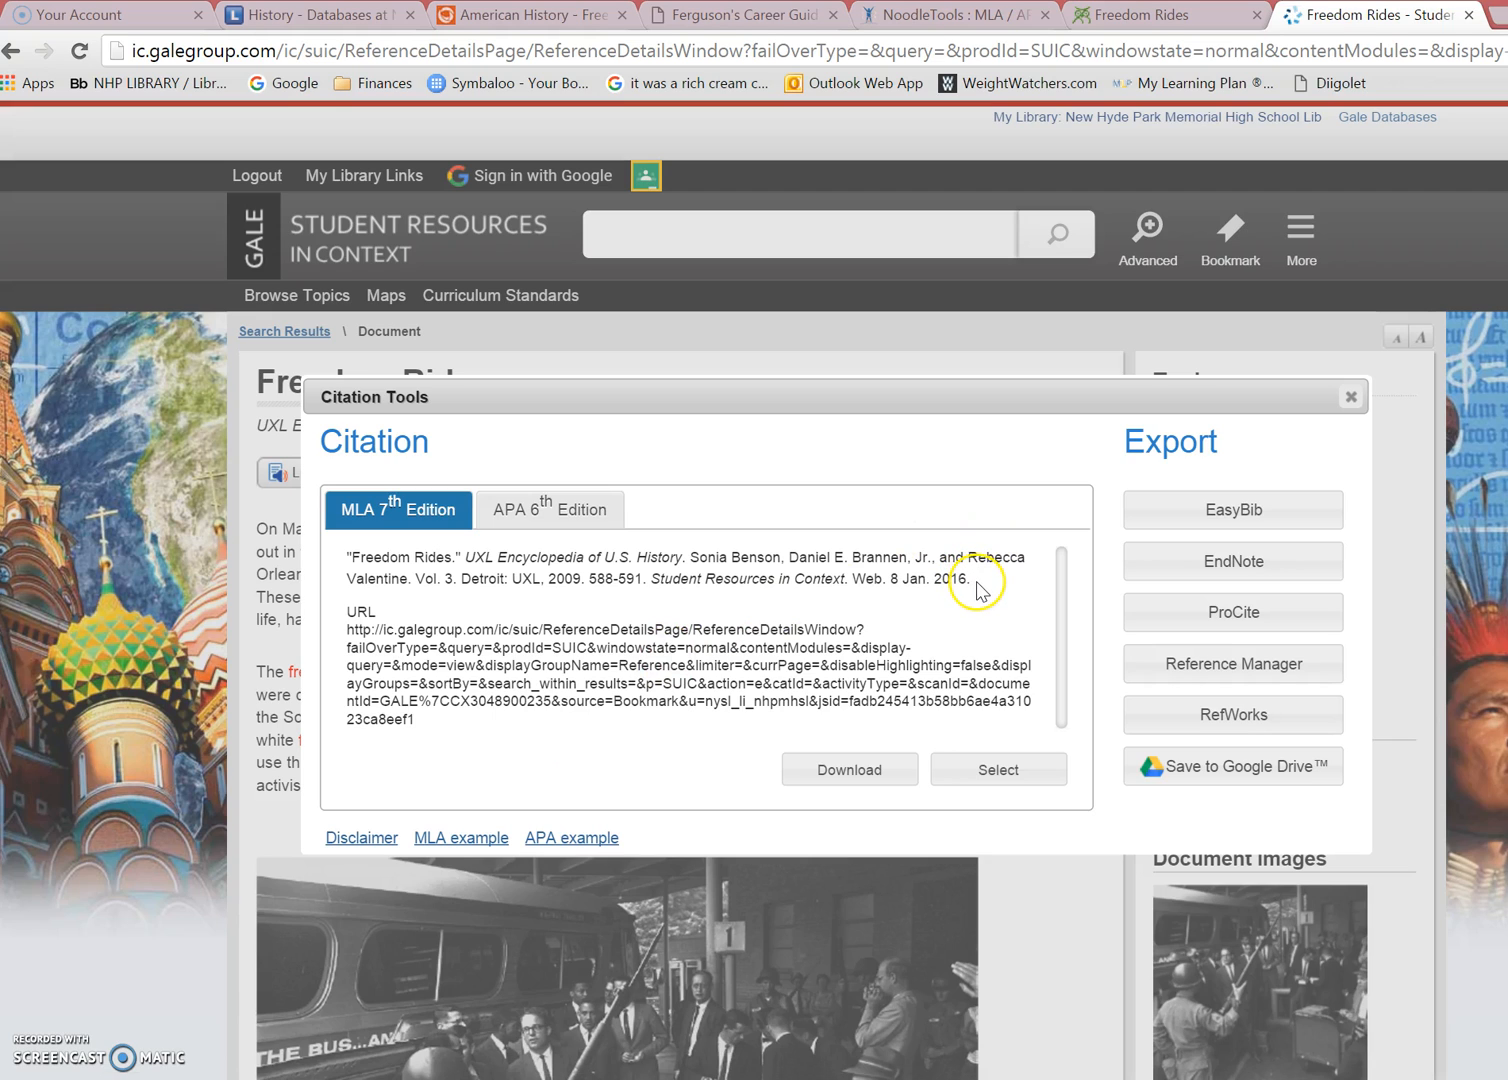
{"action": "left_click_drag", "start_coordinate": [977, 580], "coordinate": [345, 550]}
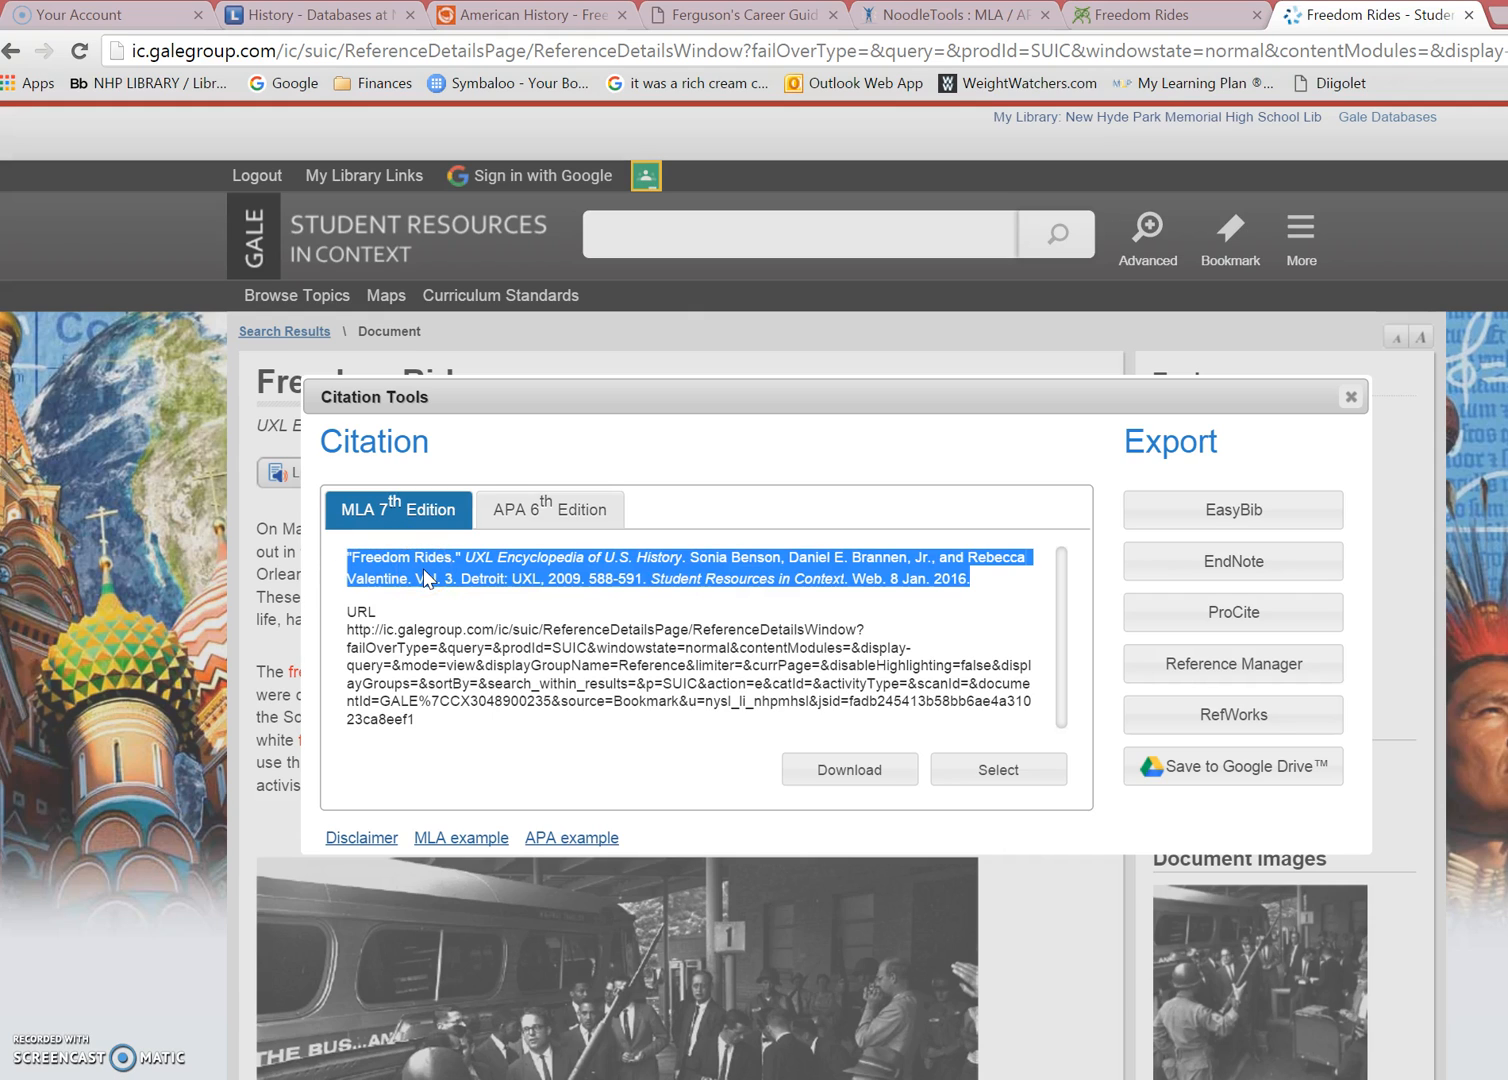
{"action": "left_click", "coordinate": [950, 15]}
{"action": "left_click", "coordinate": [402, 783]}
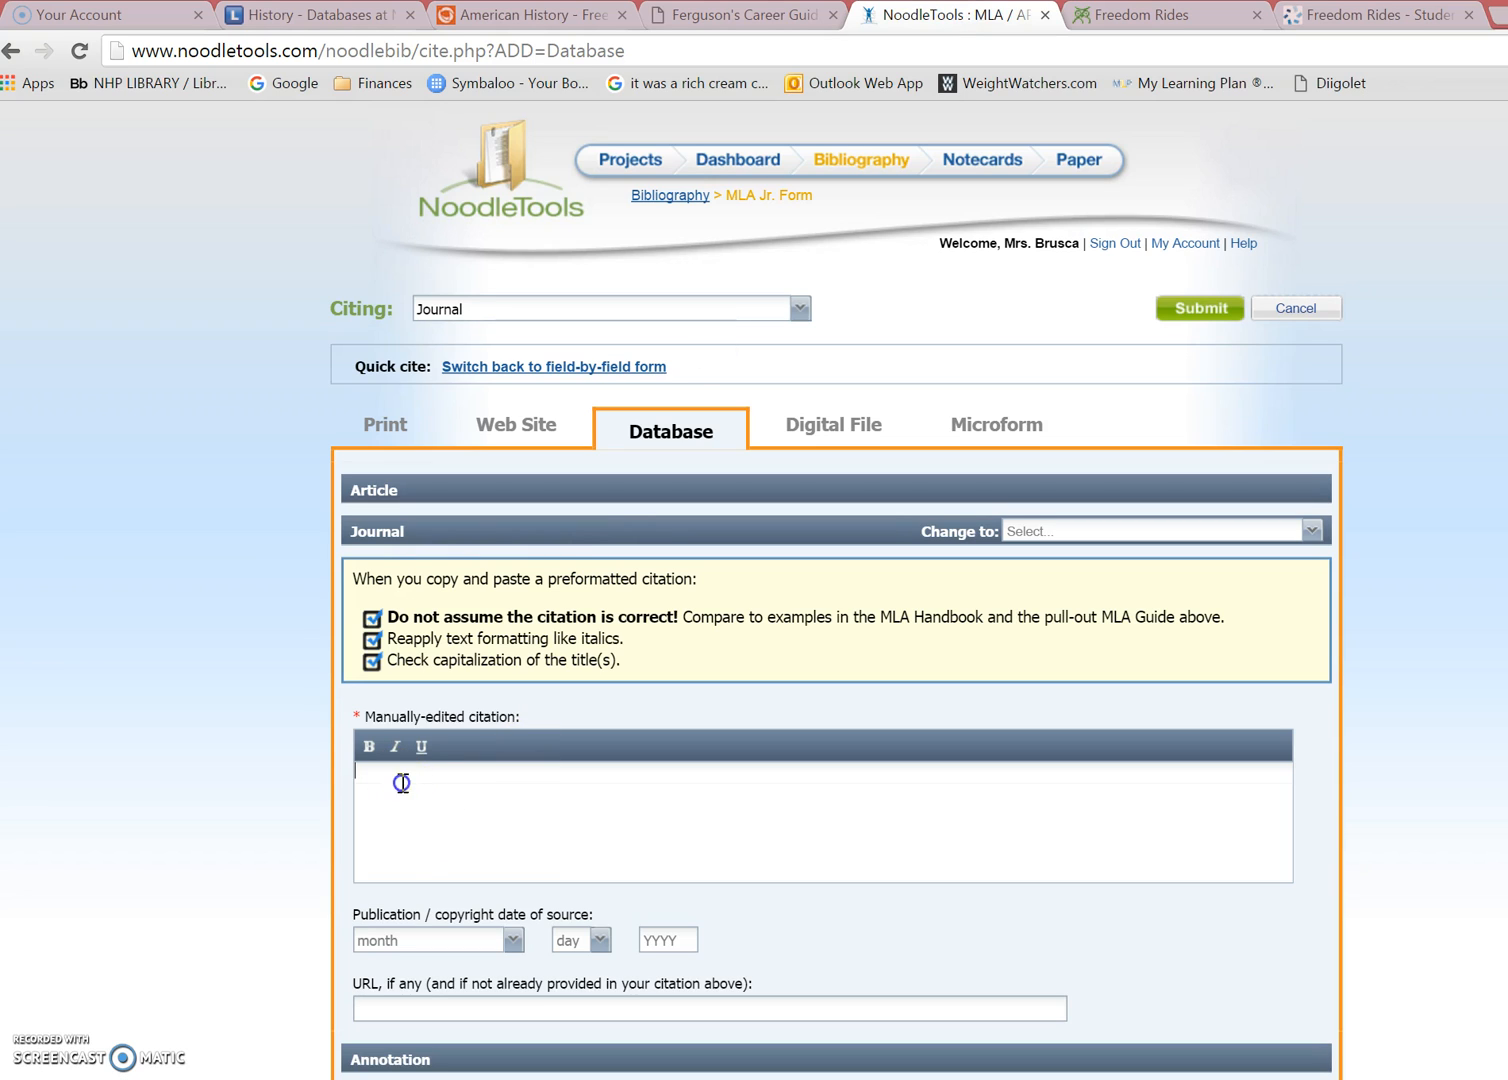
{"action": "key", "text": "ctrl+v"}
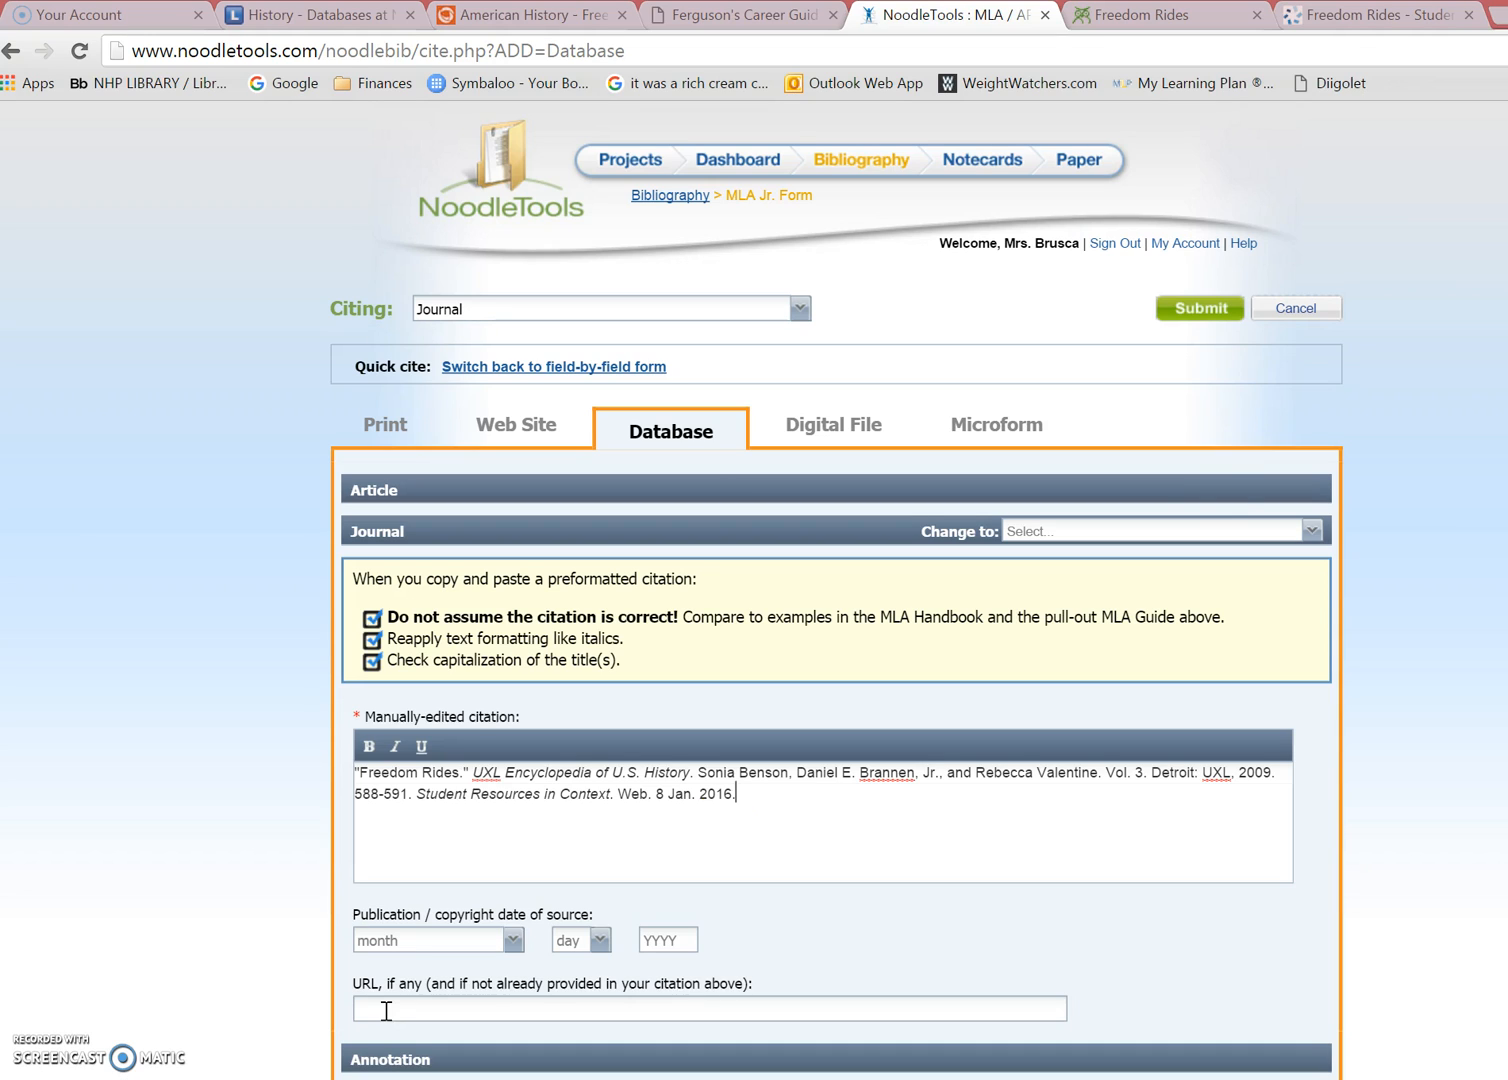
Copy the article URL from Gale's citation tools into the NoodleTools citation's URL field and submit the citation
{"action": "left_click", "coordinate": [1383, 17]}
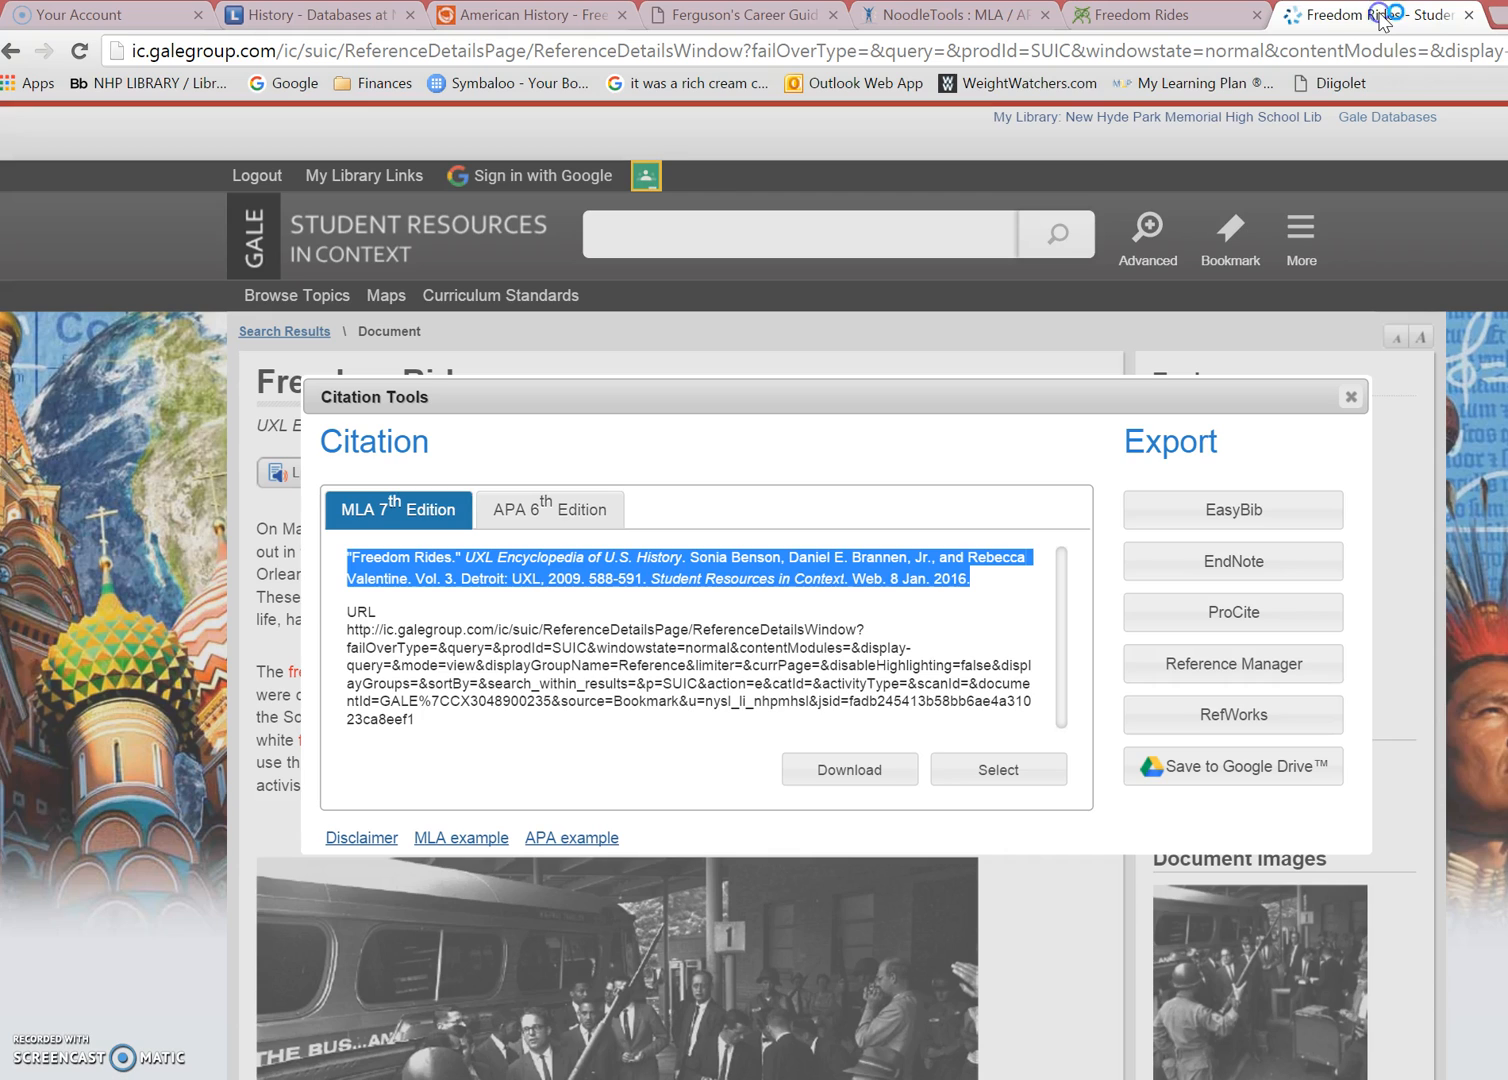
{"action": "left_click", "coordinate": [431, 728]}
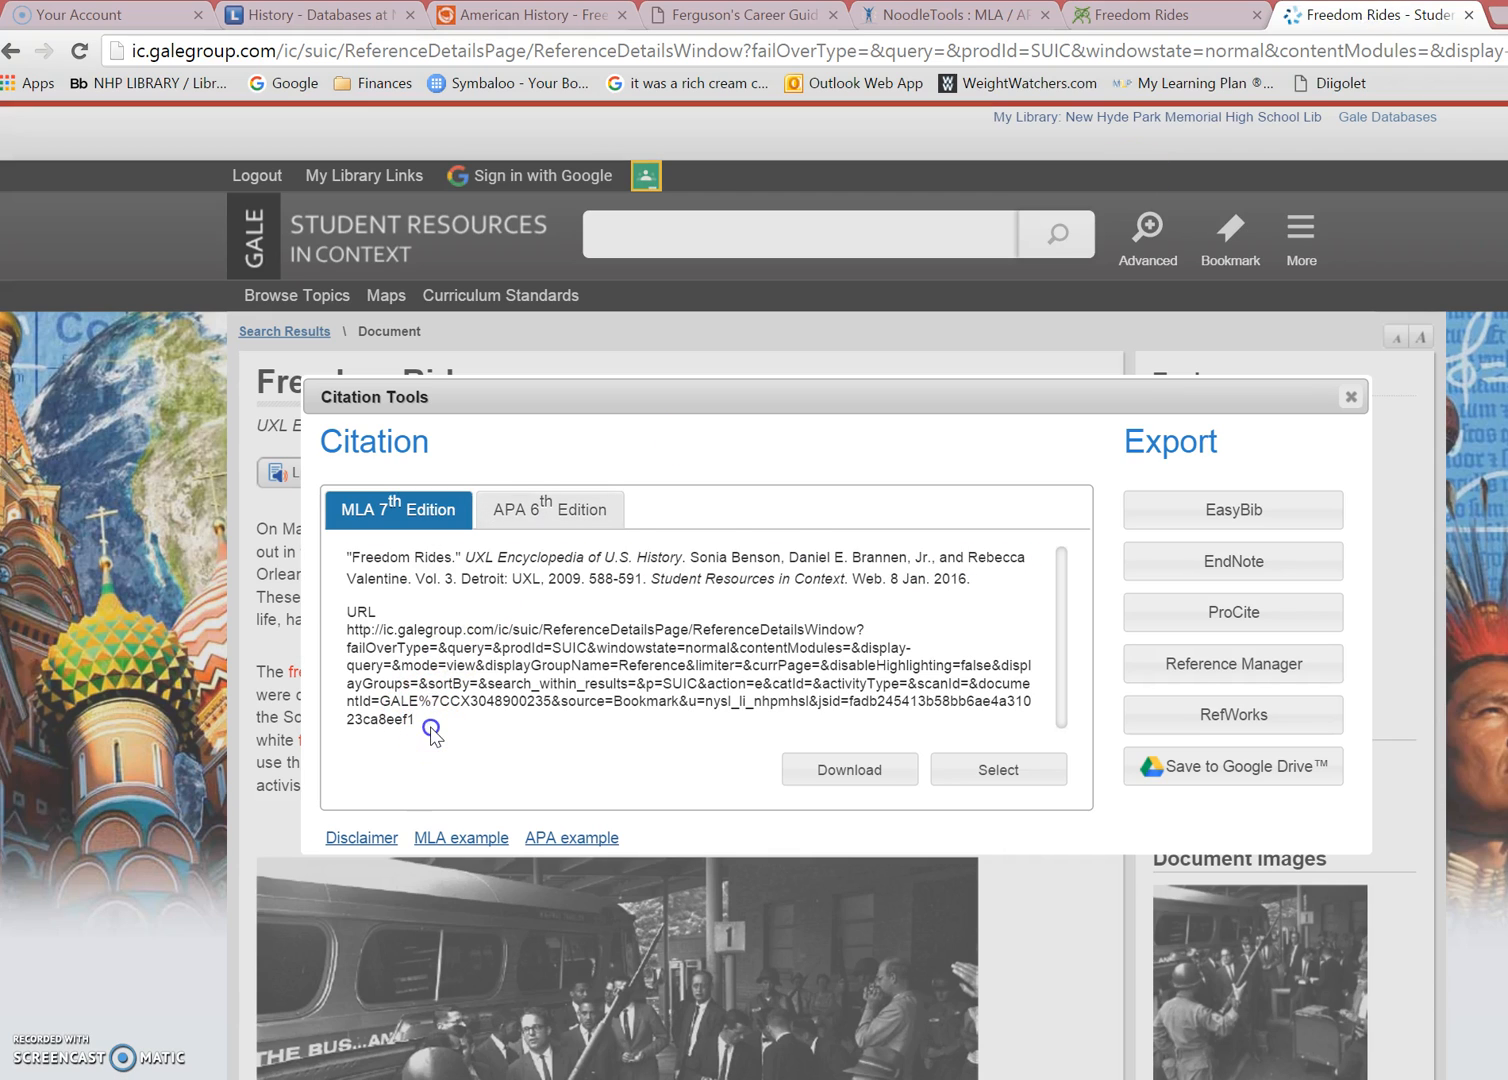
{"action": "left_click_drag", "start_coordinate": [418, 718], "coordinate": [344, 631]}
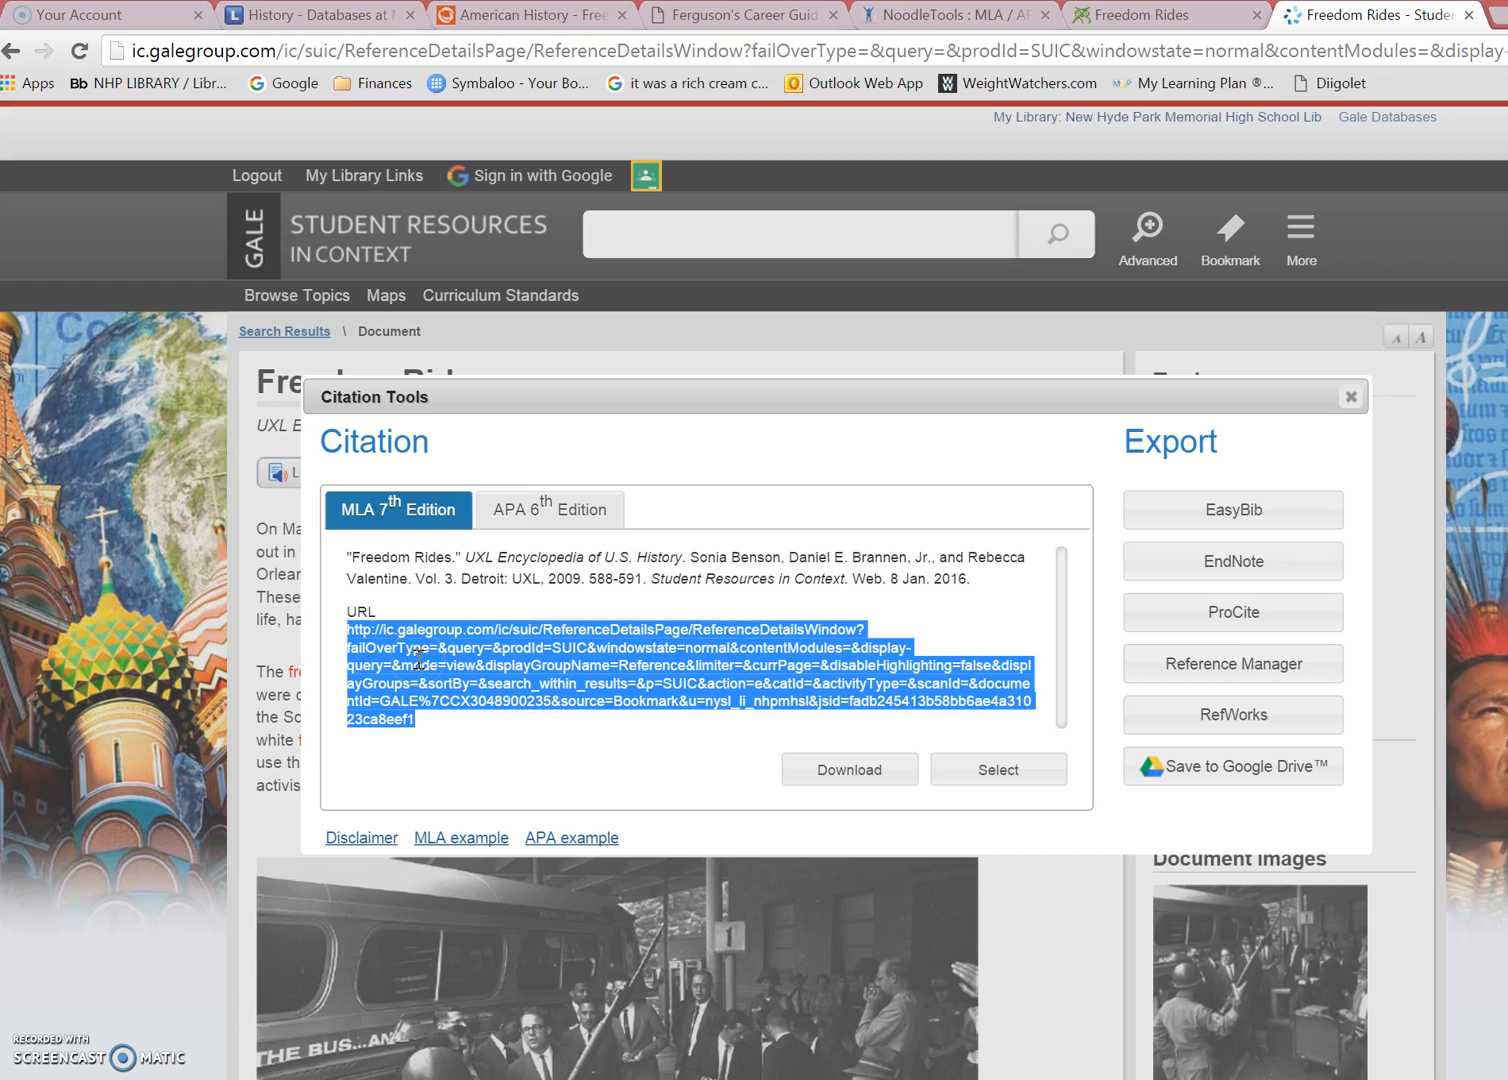
{"action": "left_click", "coordinate": [912, 18]}
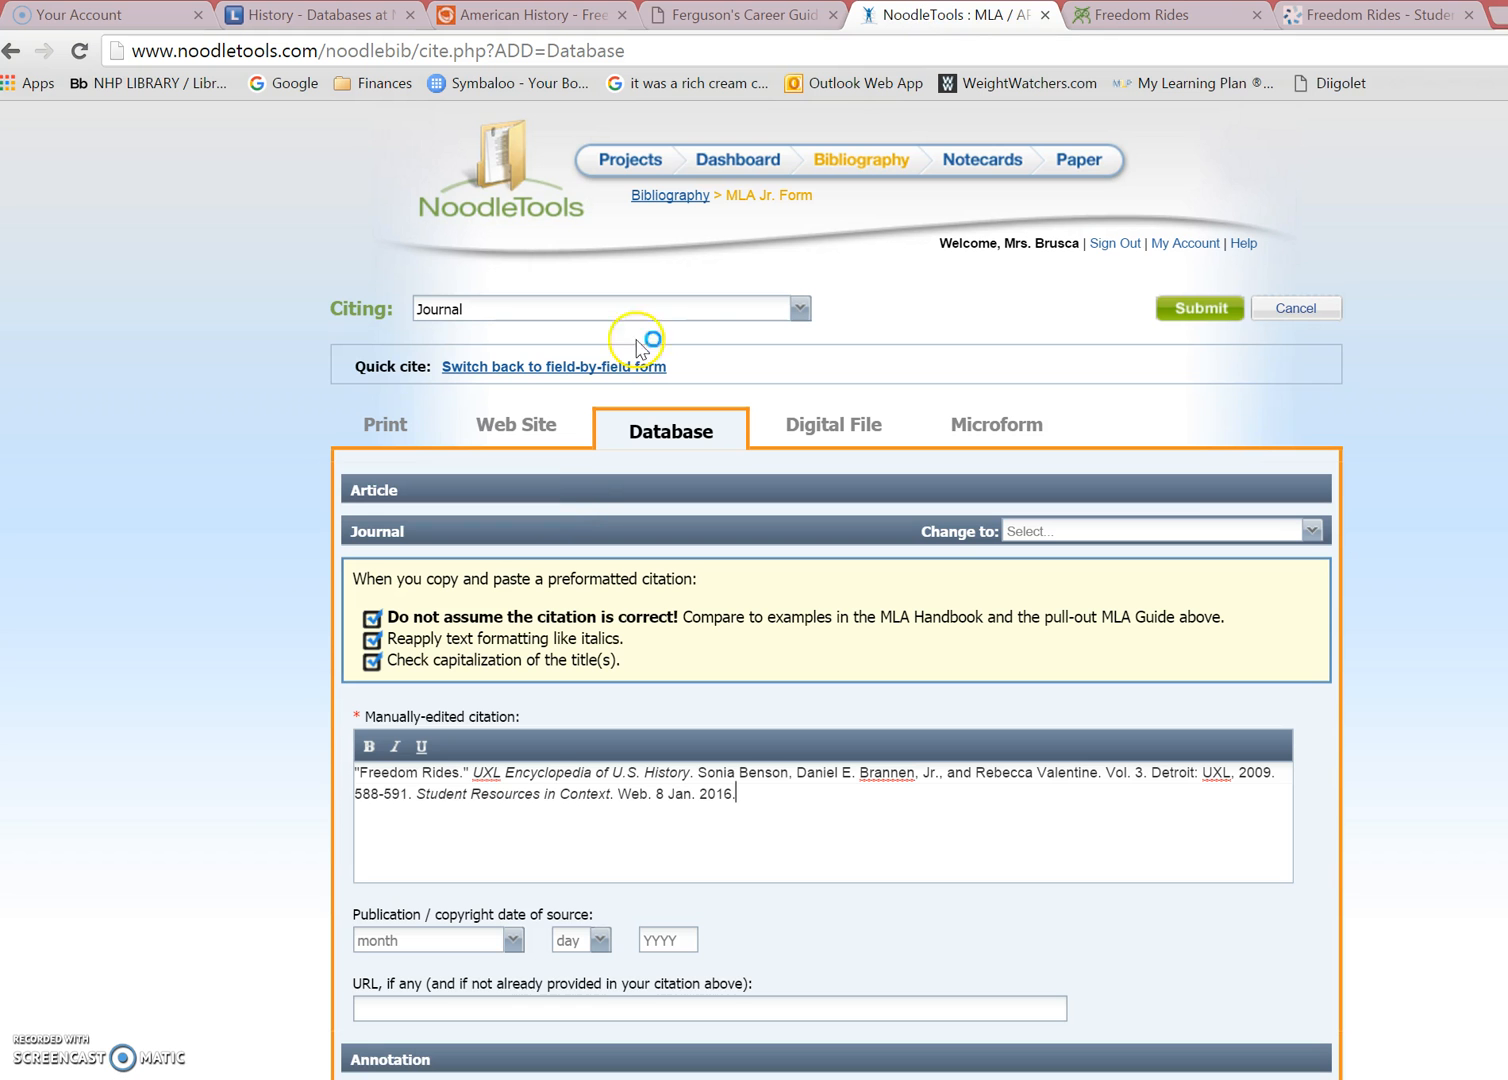
{"action": "left_click", "coordinate": [361, 1006]}
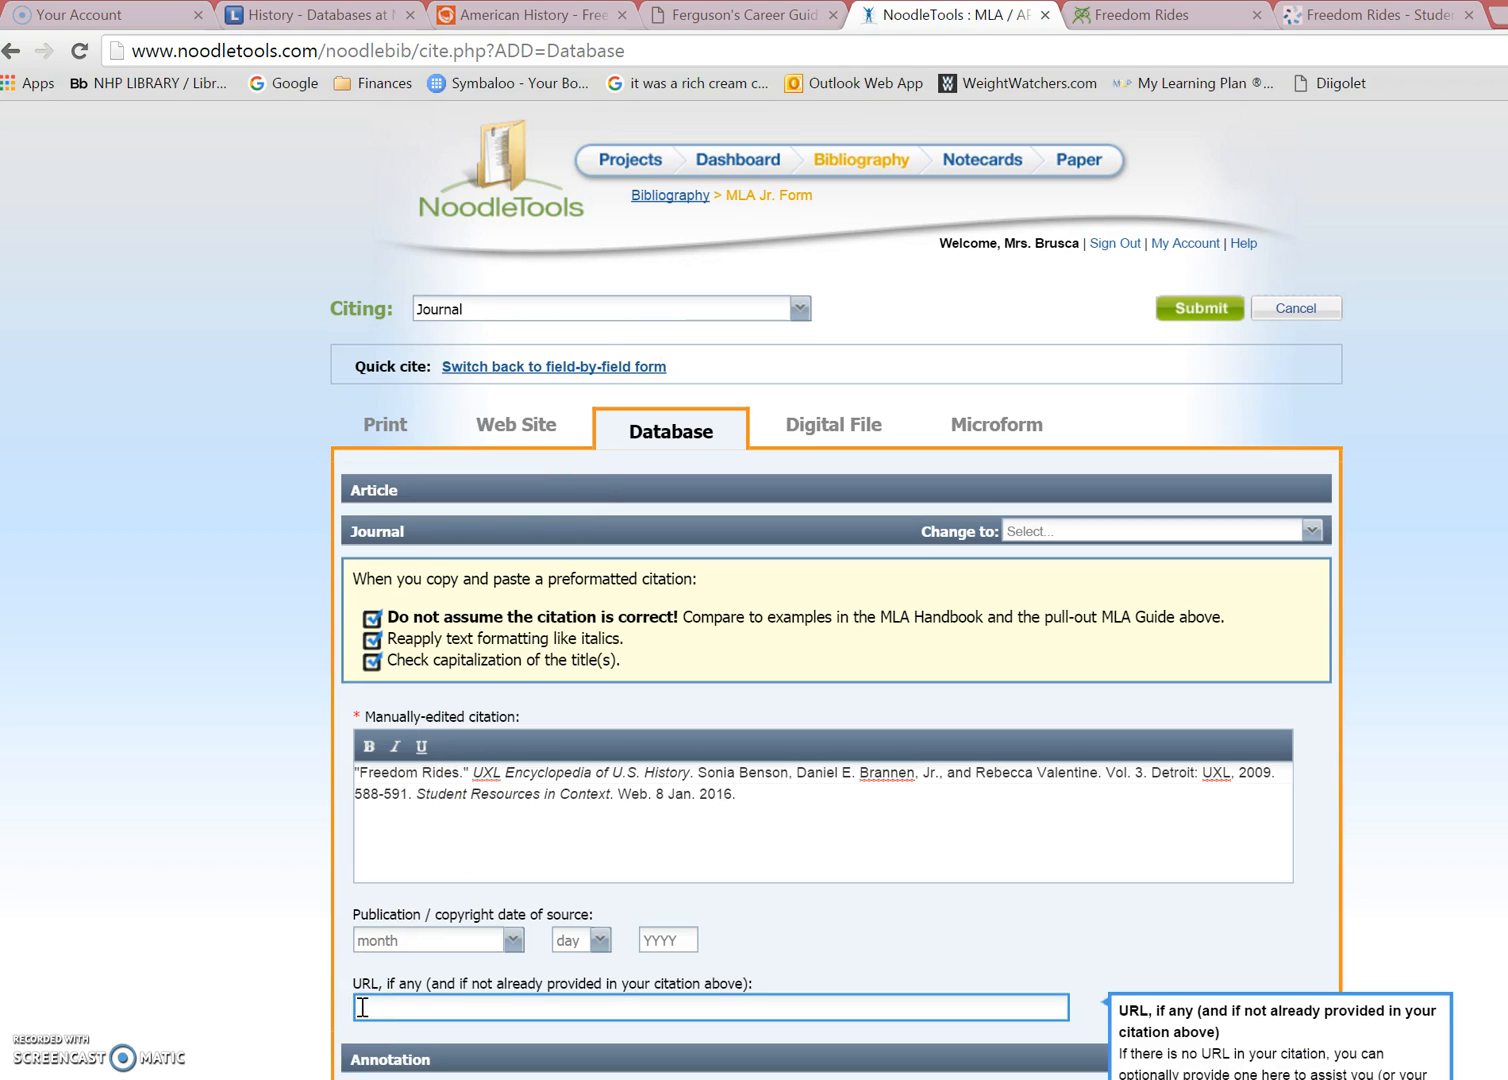
{"action": "key", "text": "ctrl+v"}
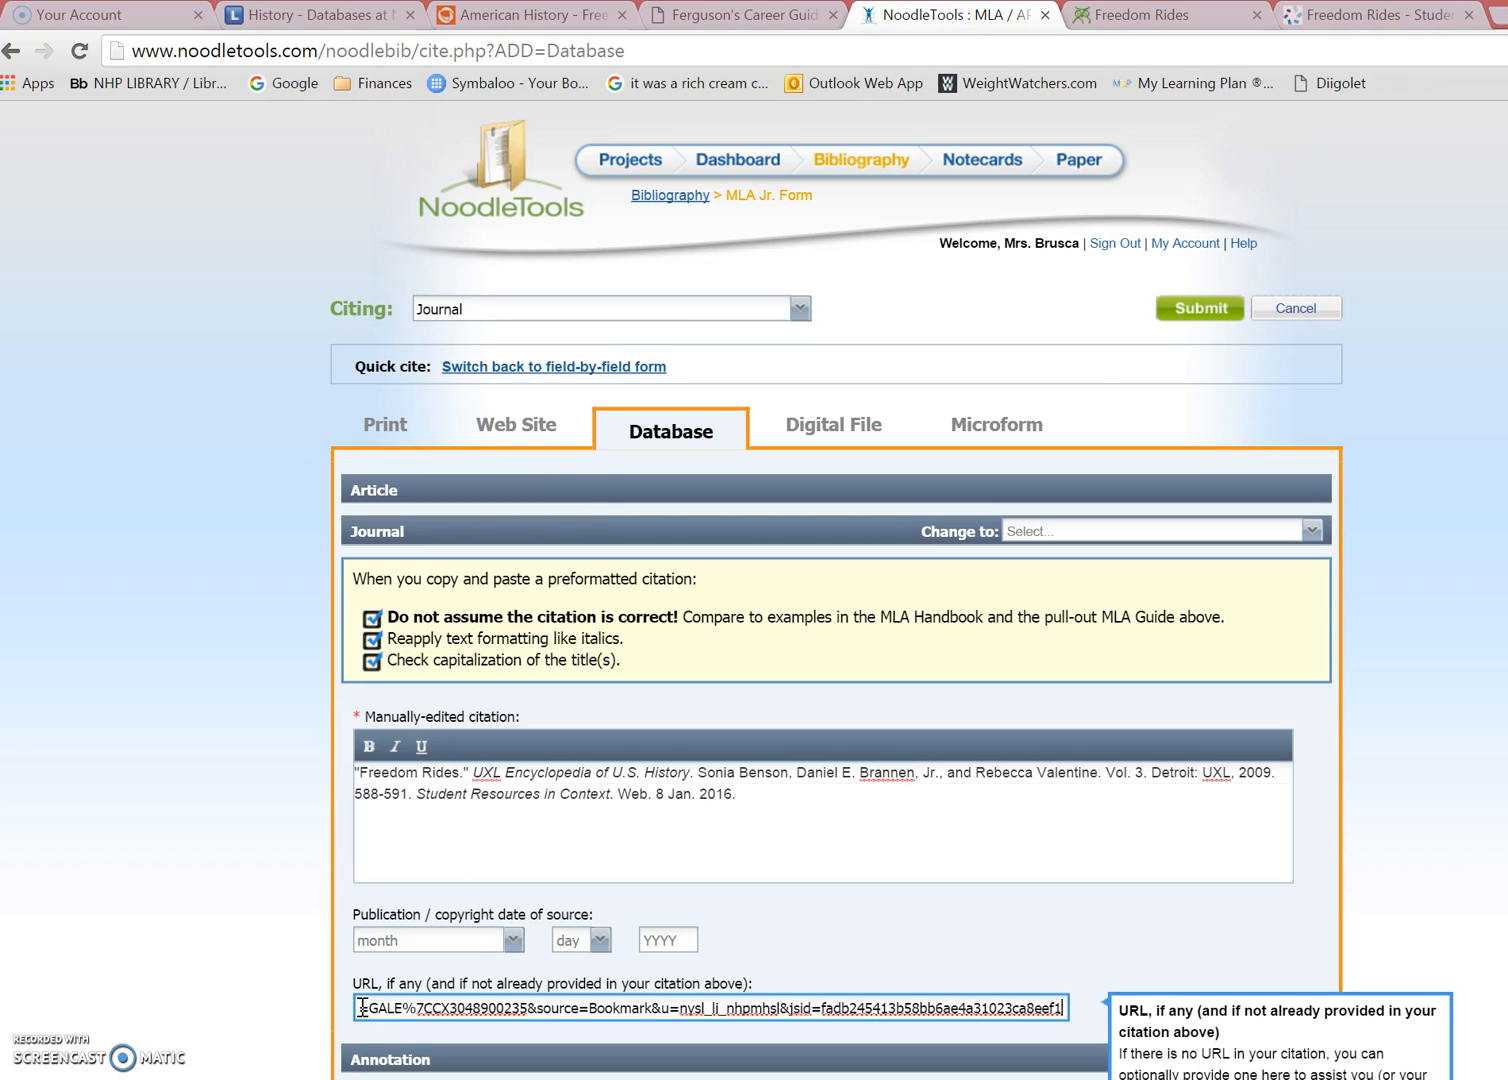
{"action": "left_click", "coordinate": [1212, 306]}
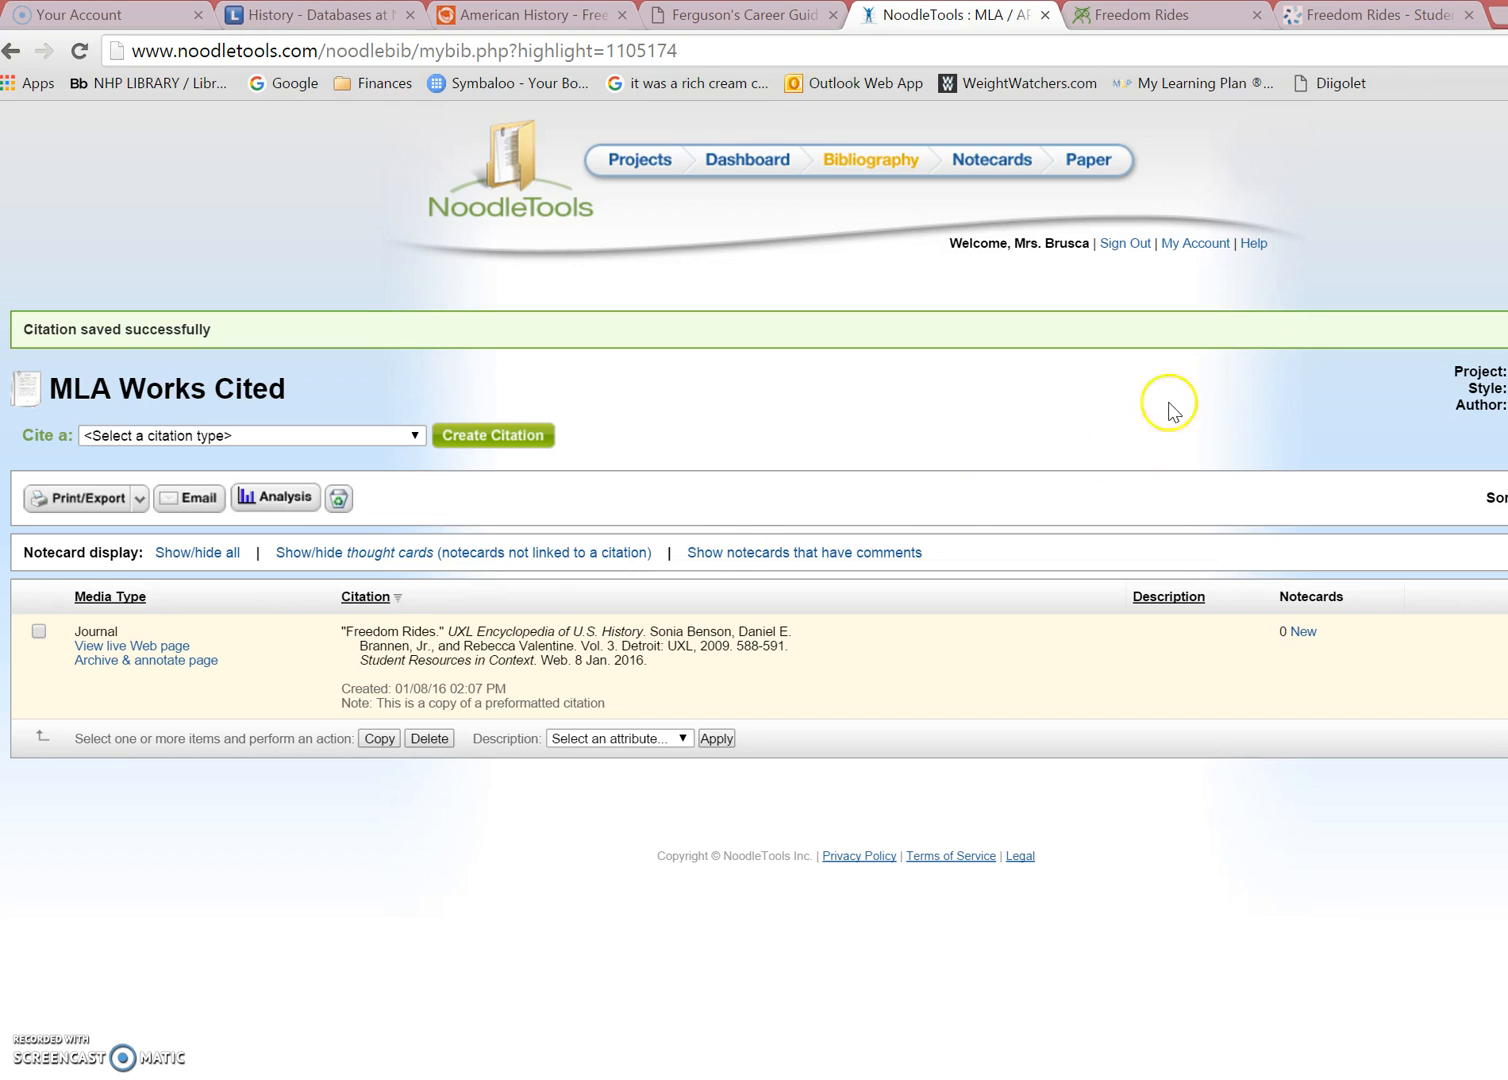
Copy the suggested citation from the FactCite "Freedom Rides" article and return to NoodleTools
{"action": "left_click", "coordinate": [1178, 22]}
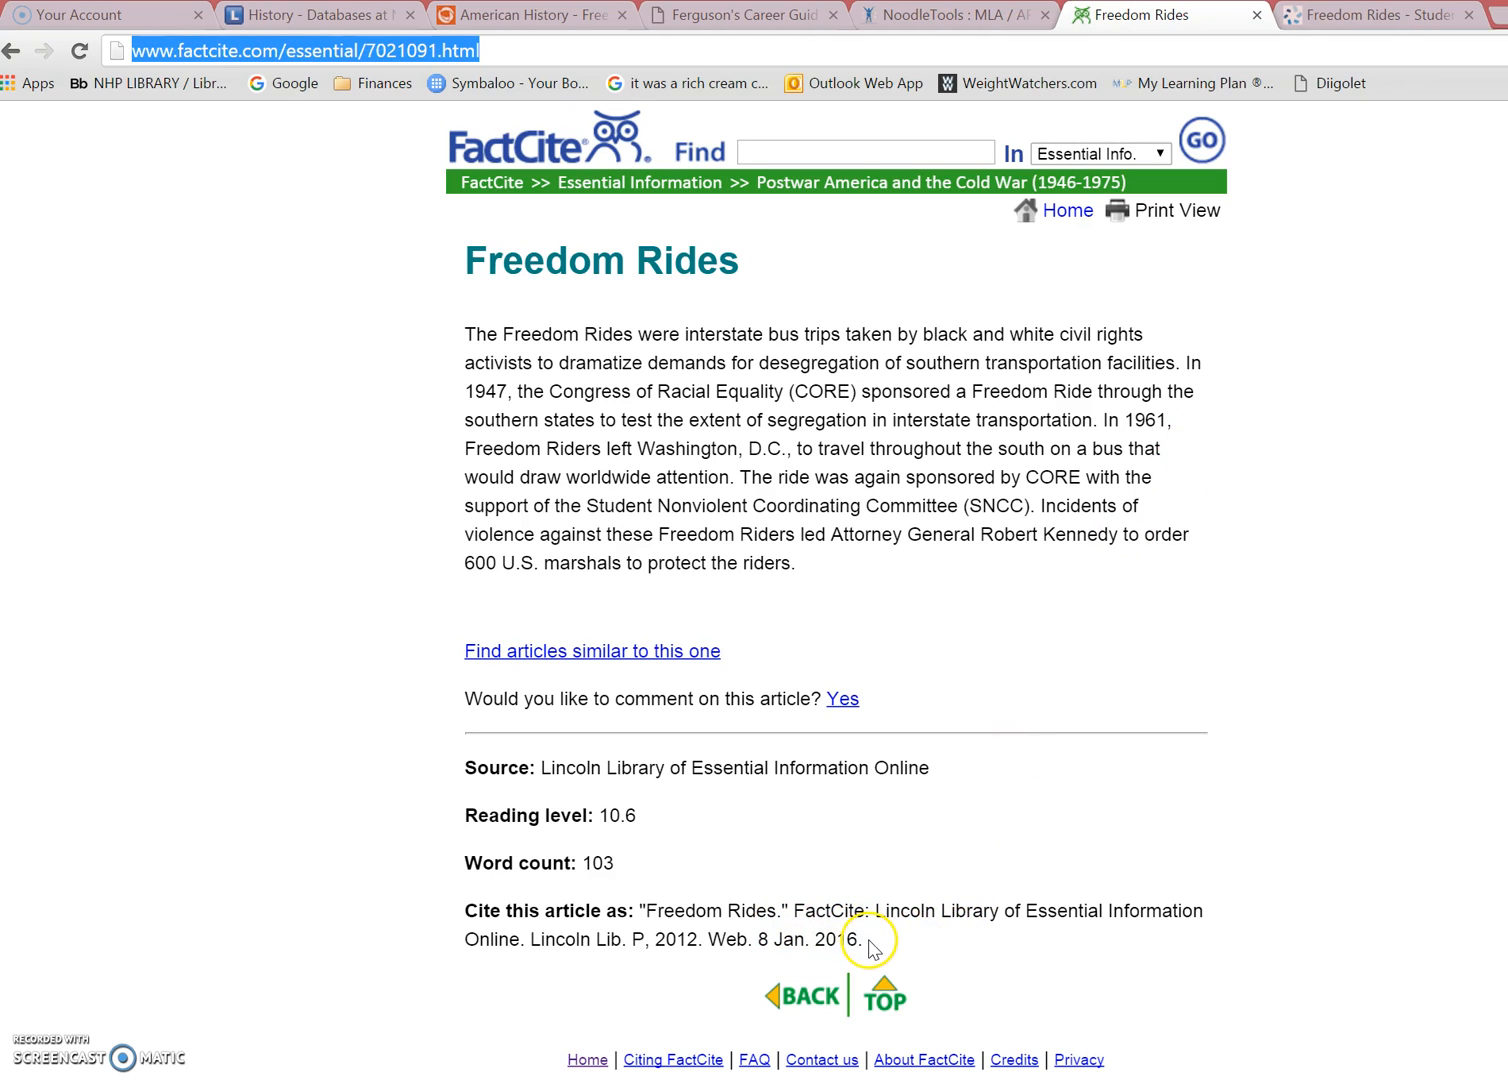
{"action": "left_click_drag", "start_coordinate": [864, 941], "coordinate": [636, 902]}
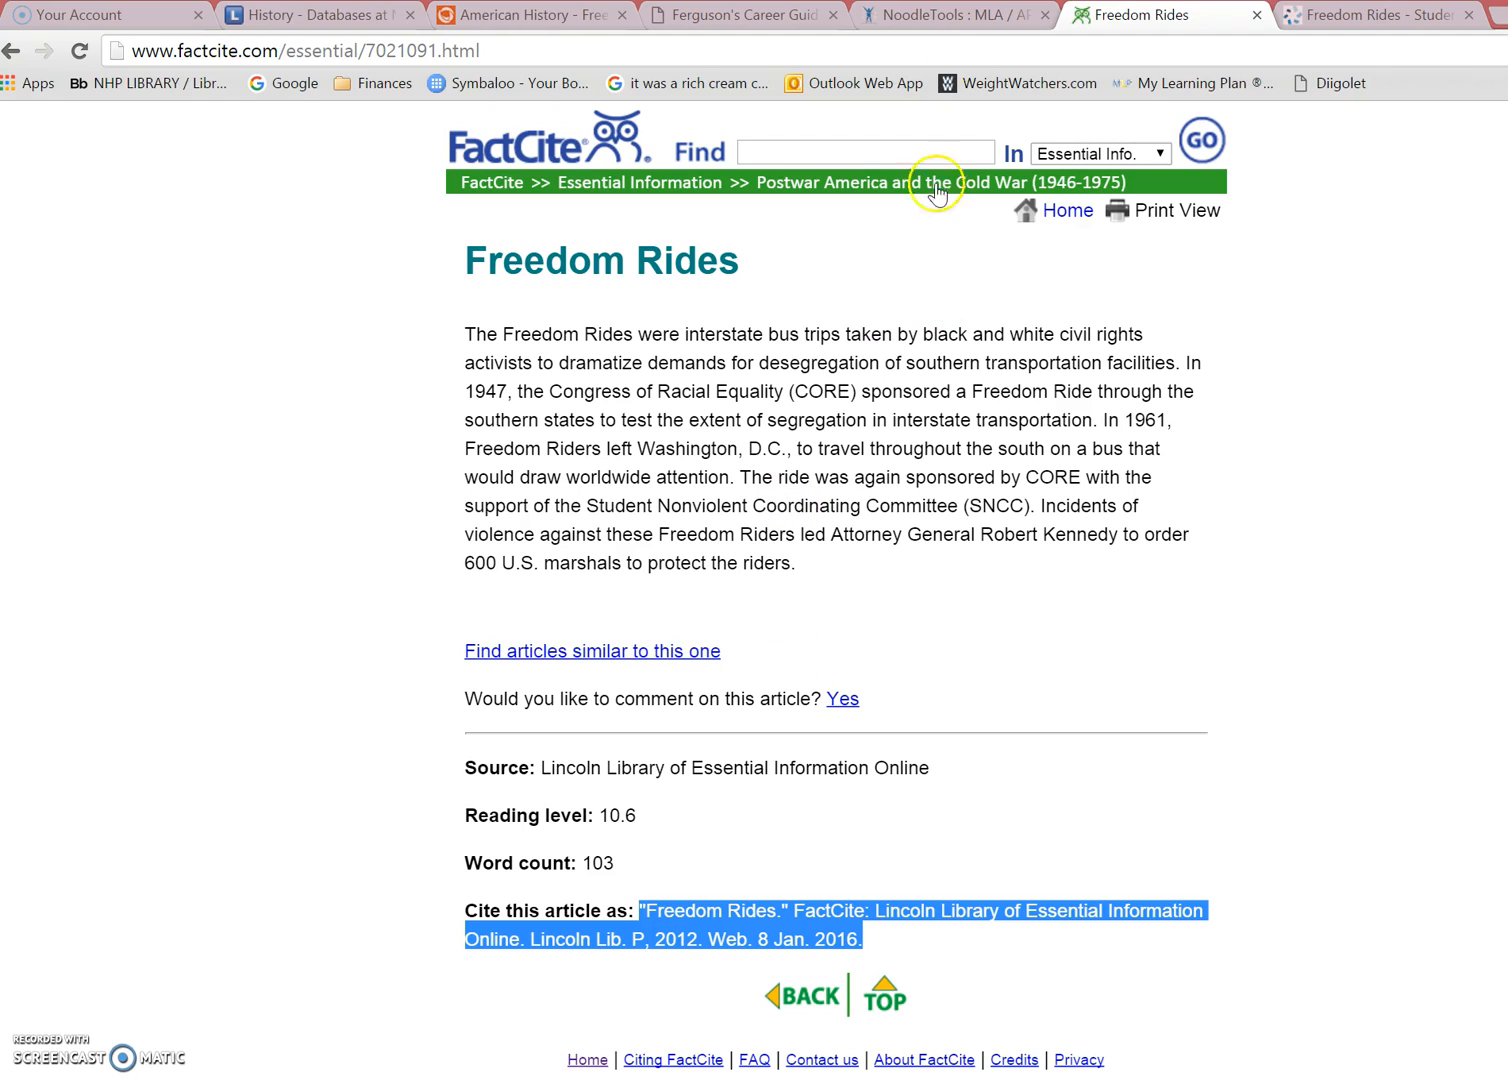
{"action": "left_click", "coordinate": [958, 18]}
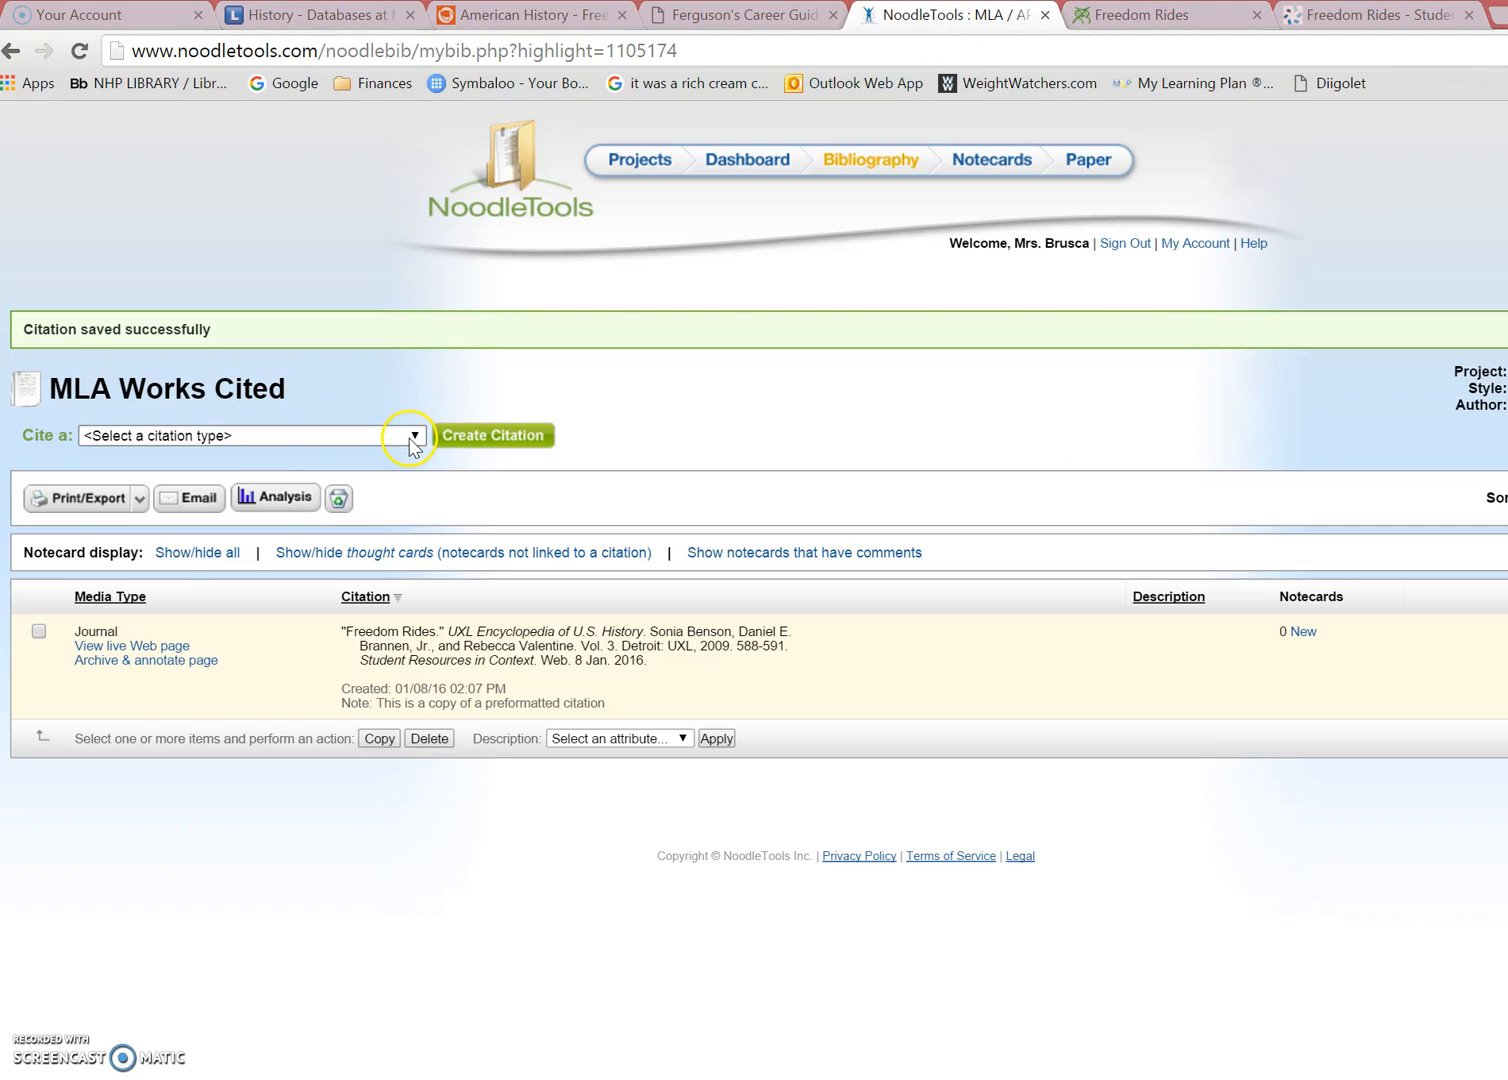
Create another Database citation for a Journal source in copy-and-paste form and paste the FactCite citation into it
{"action": "left_click", "coordinate": [410, 438]}
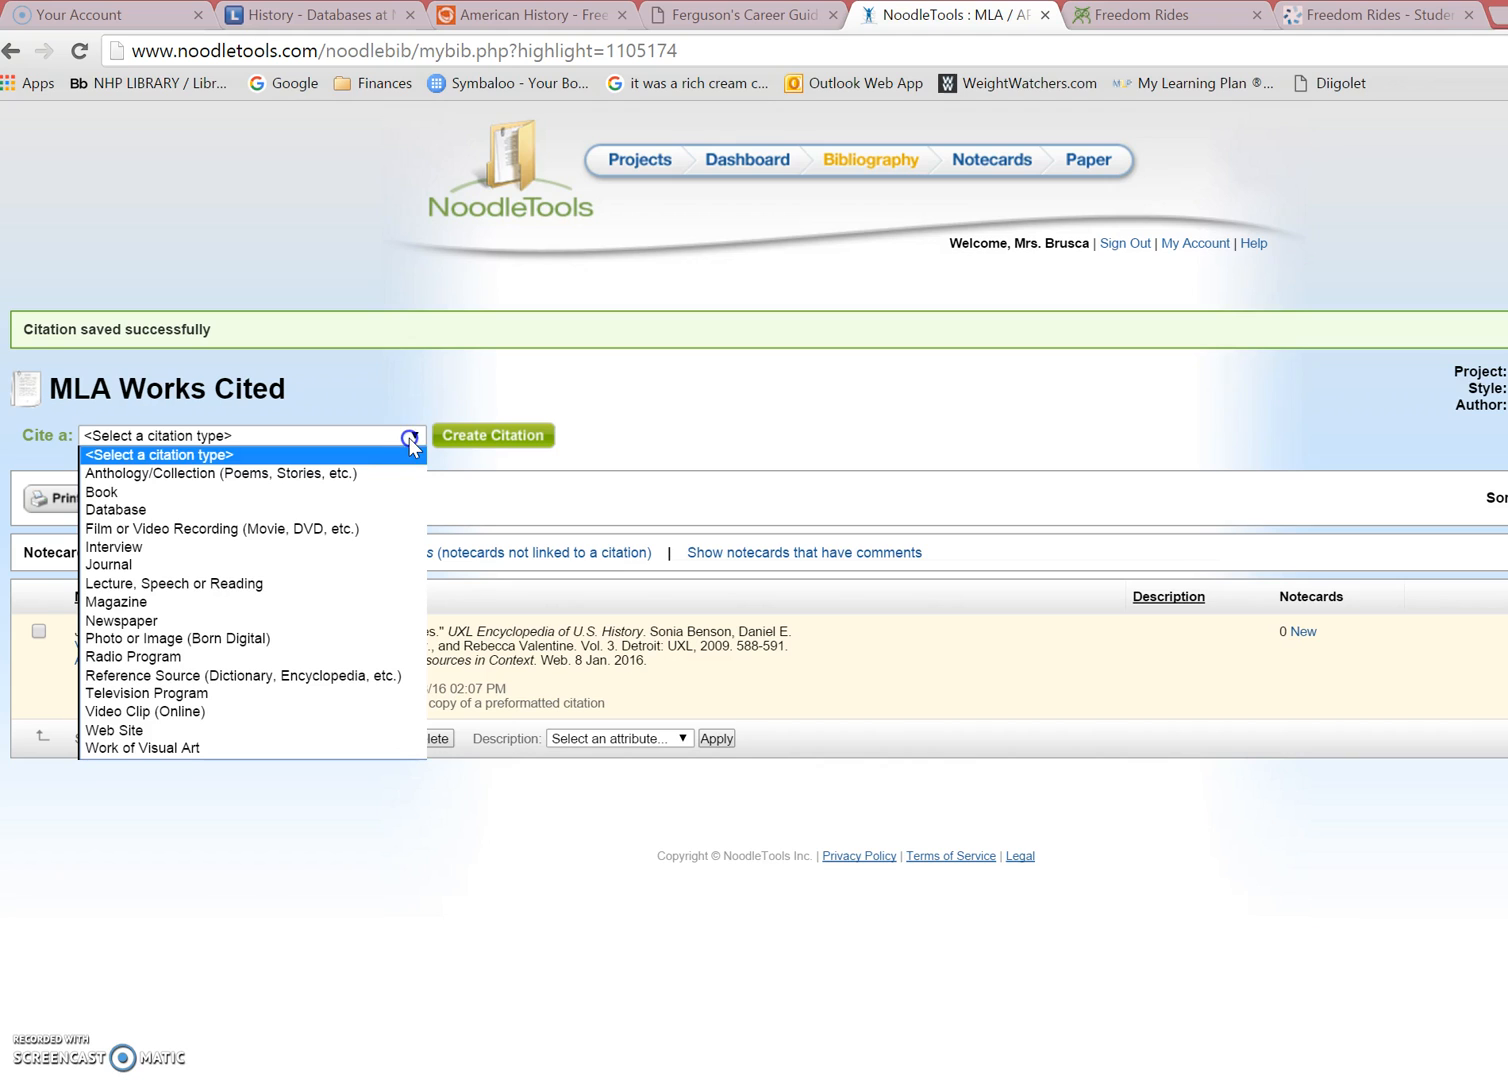
{"action": "left_click", "coordinate": [390, 510]}
{"action": "left_click", "coordinate": [492, 445]}
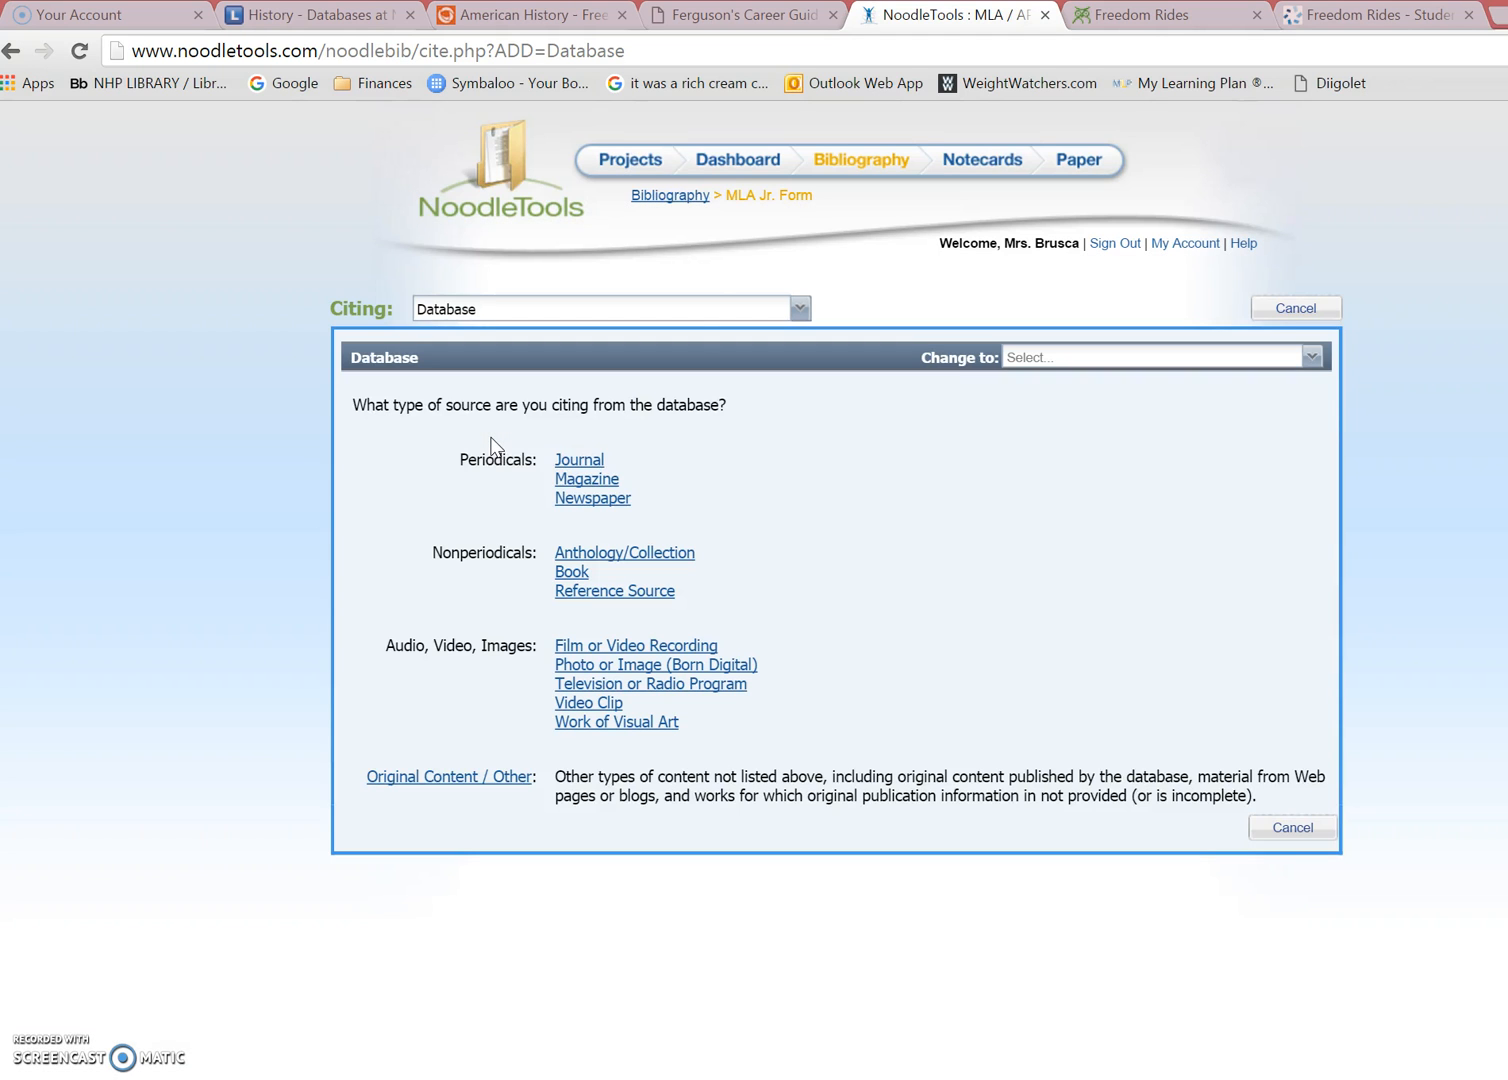
{"action": "left_click", "coordinate": [588, 461]}
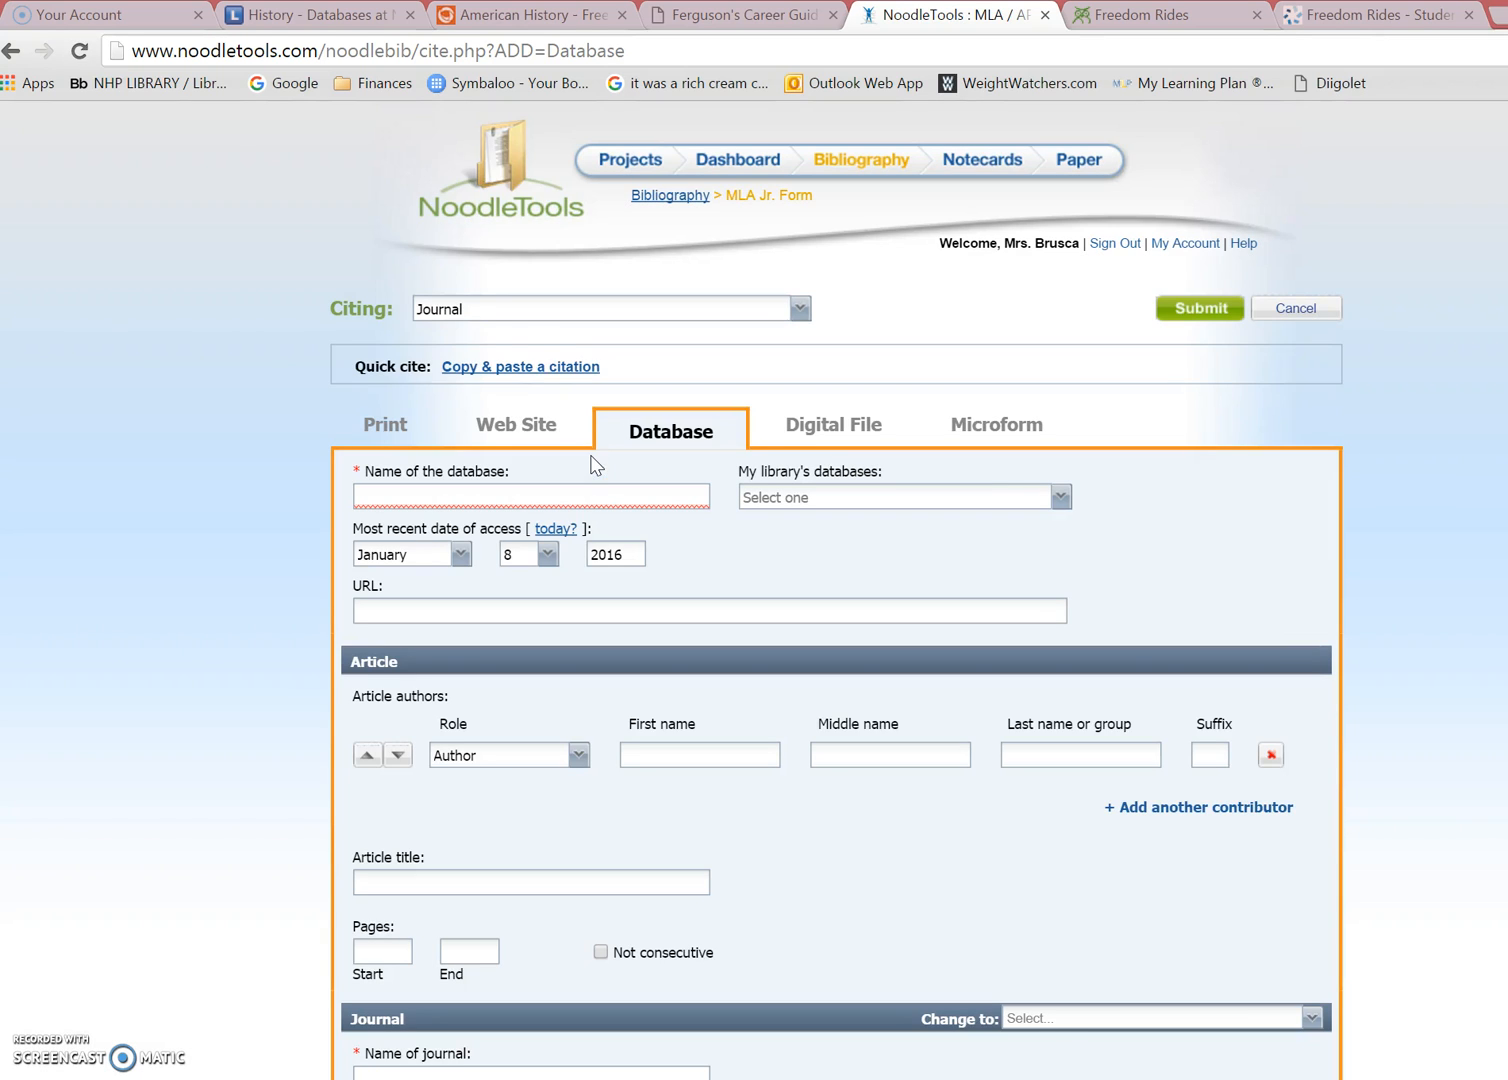
{"action": "left_click", "coordinate": [527, 368]}
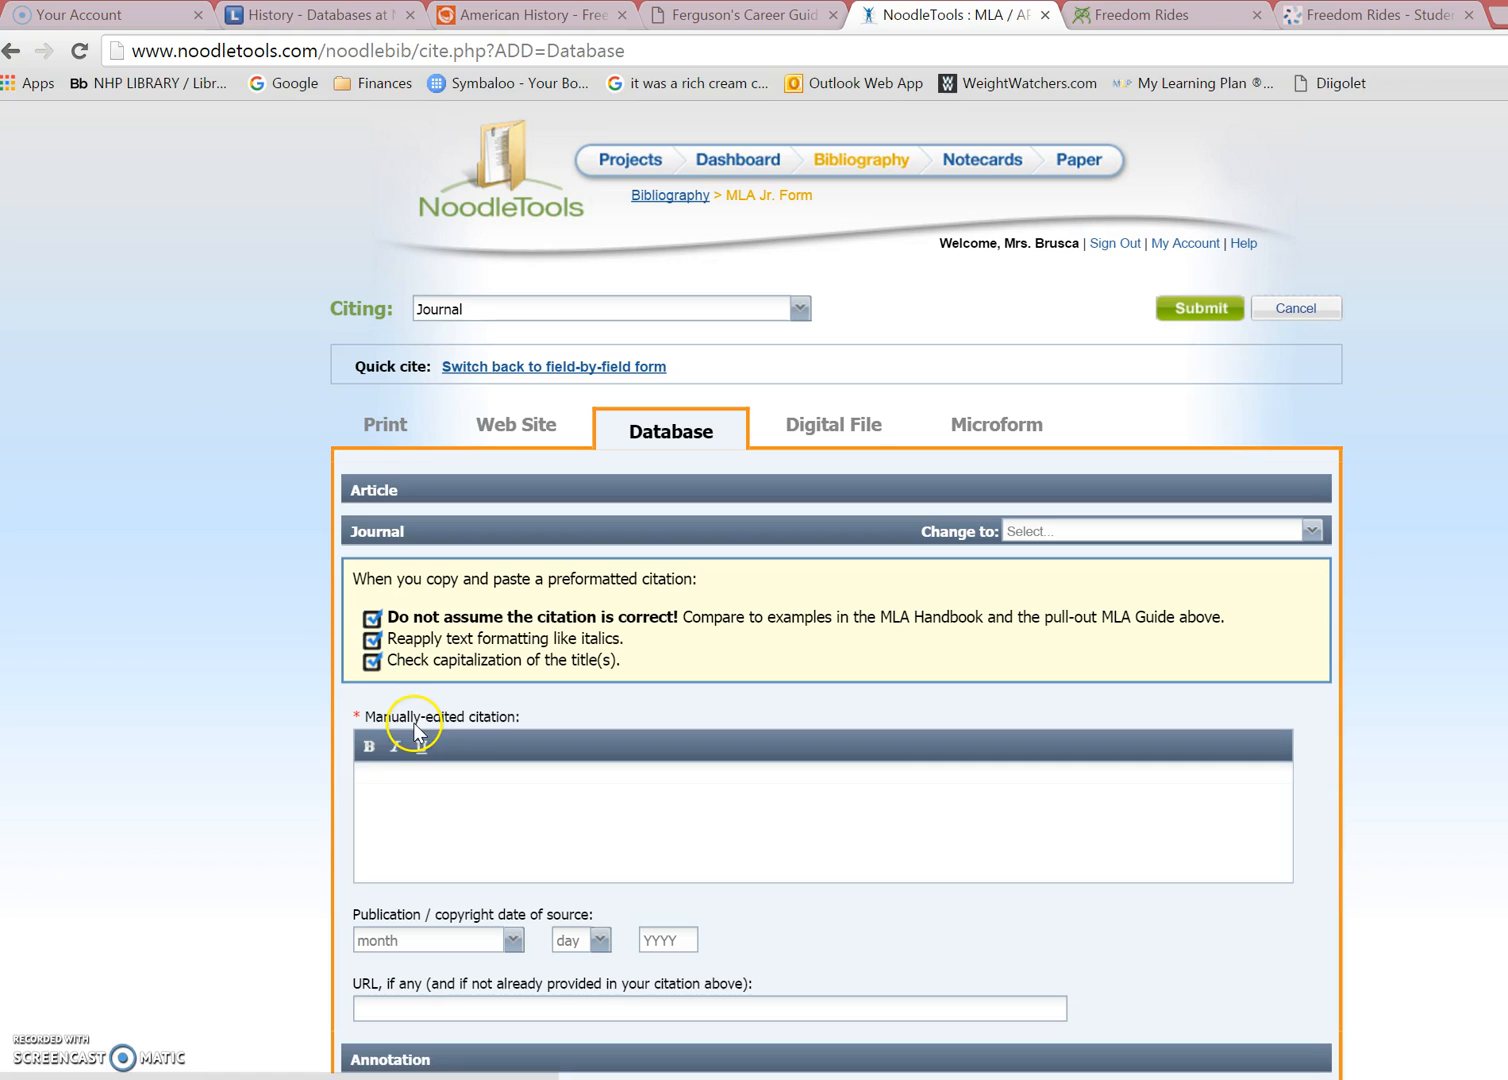
{"action": "left_click", "coordinate": [381, 777]}
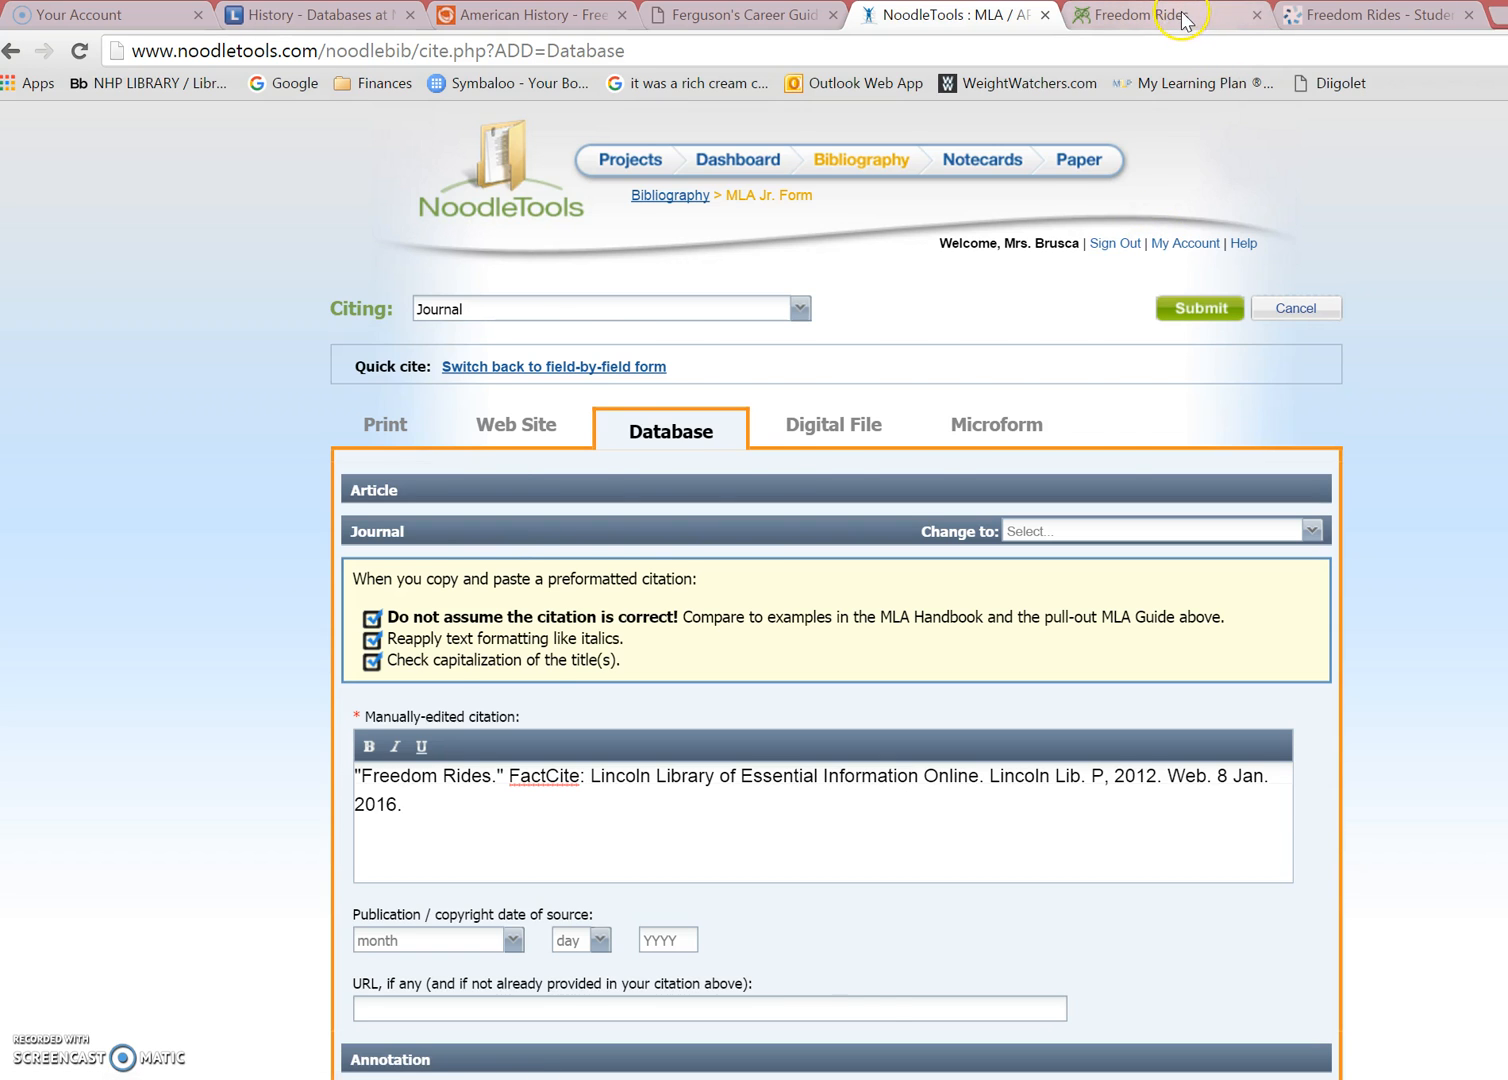
{"action": "left_click", "coordinate": [1140, 15]}
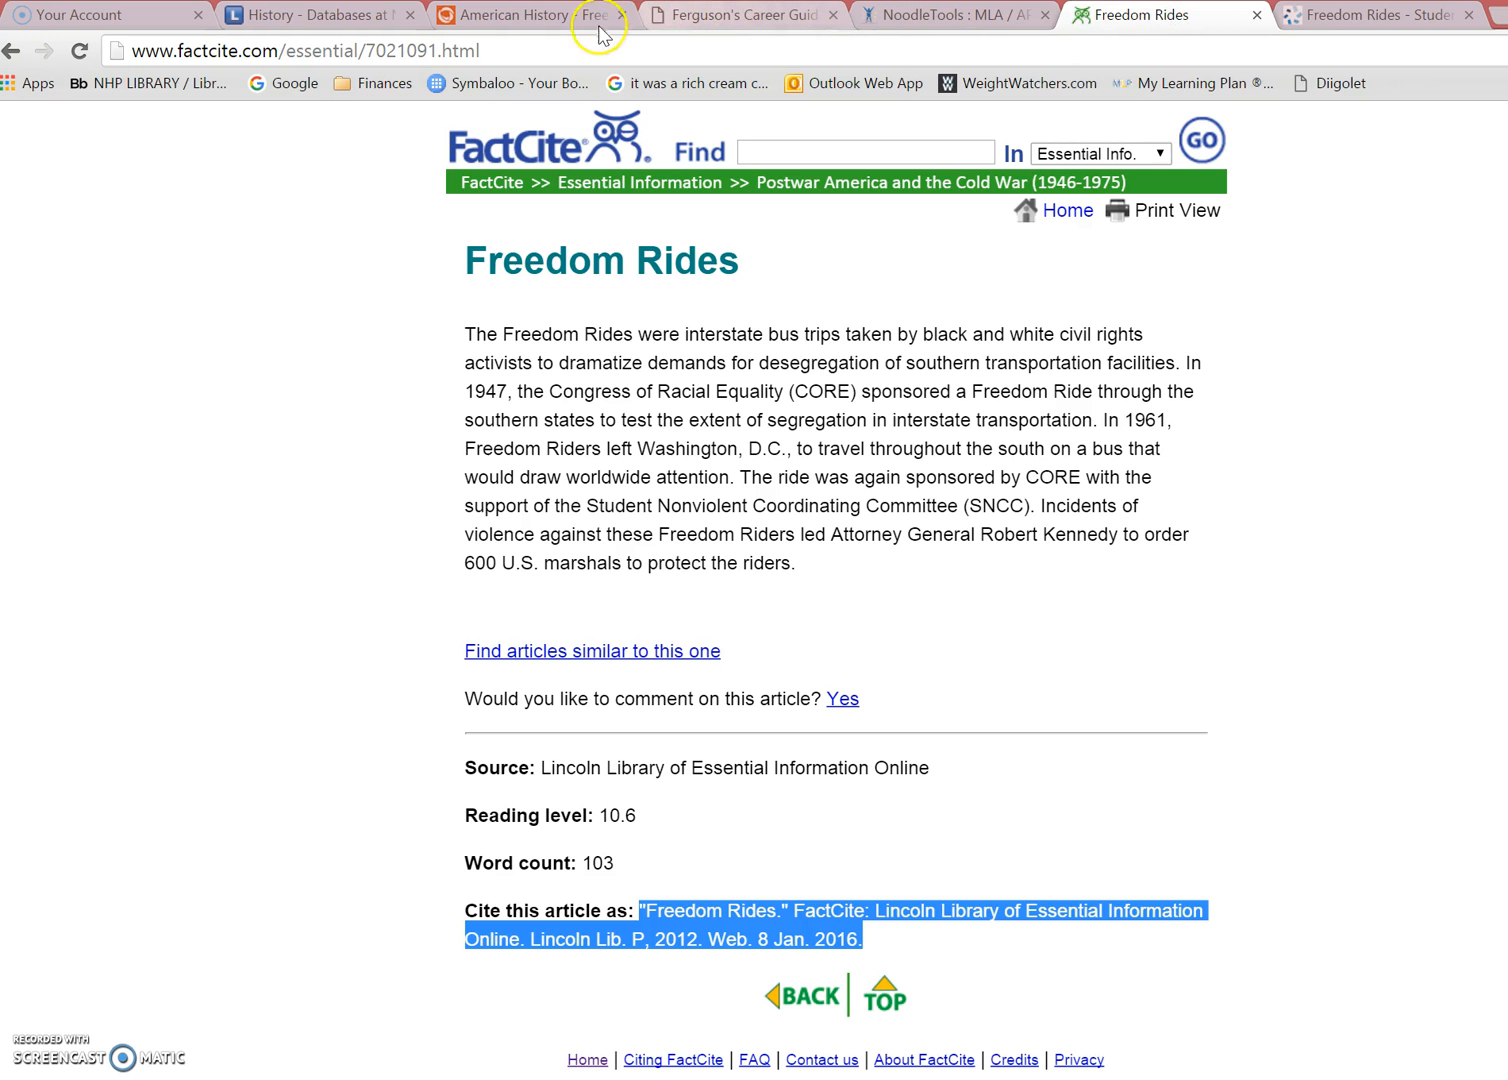
{"action": "left_click", "coordinate": [456, 51]}
{"action": "key", "text": "ctrl+c"}
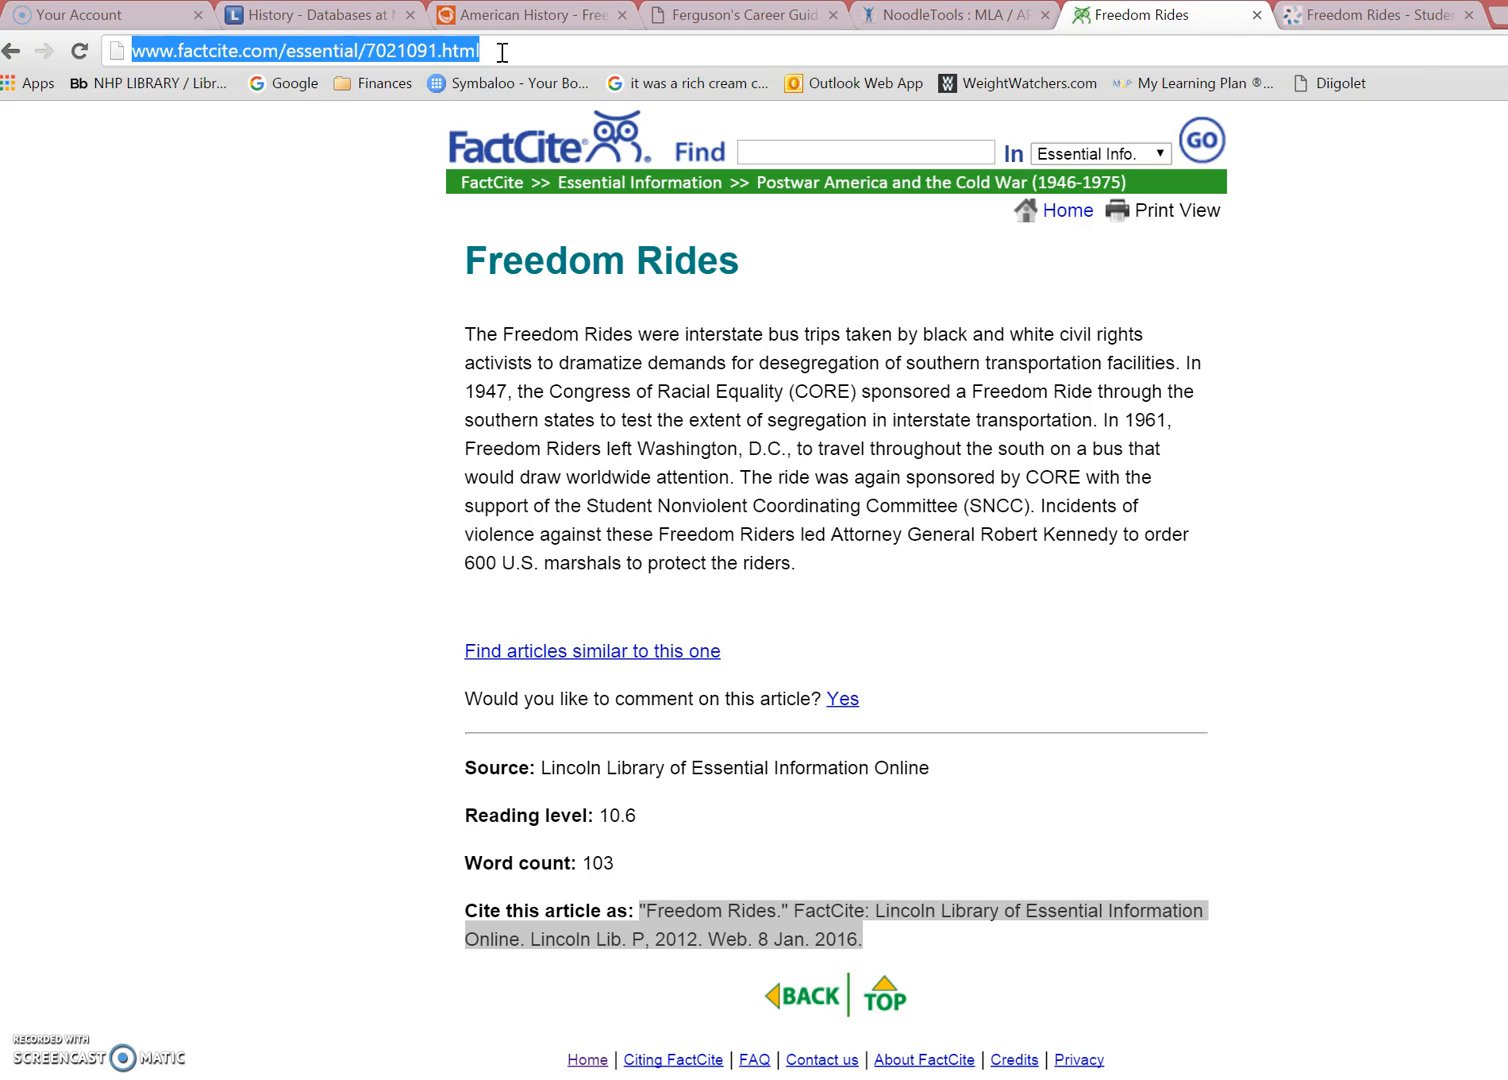
{"action": "left_click", "coordinate": [915, 22]}
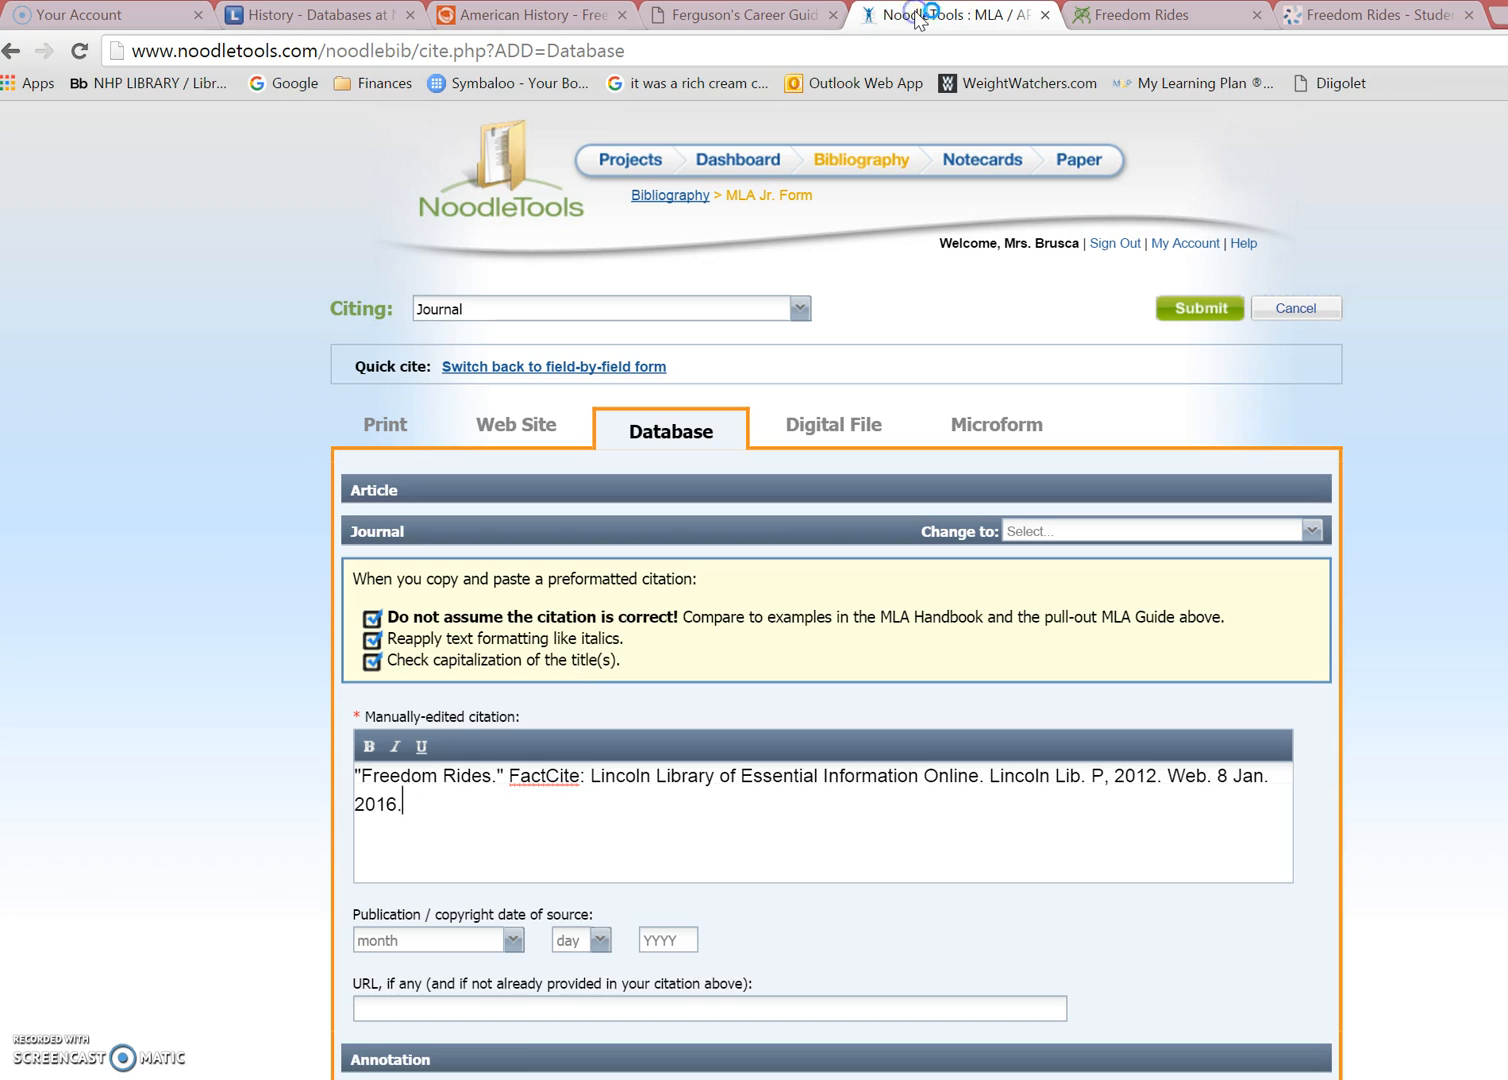
{"action": "left_click", "coordinate": [505, 1010]}
{"action": "key", "text": "ctrl+v"}
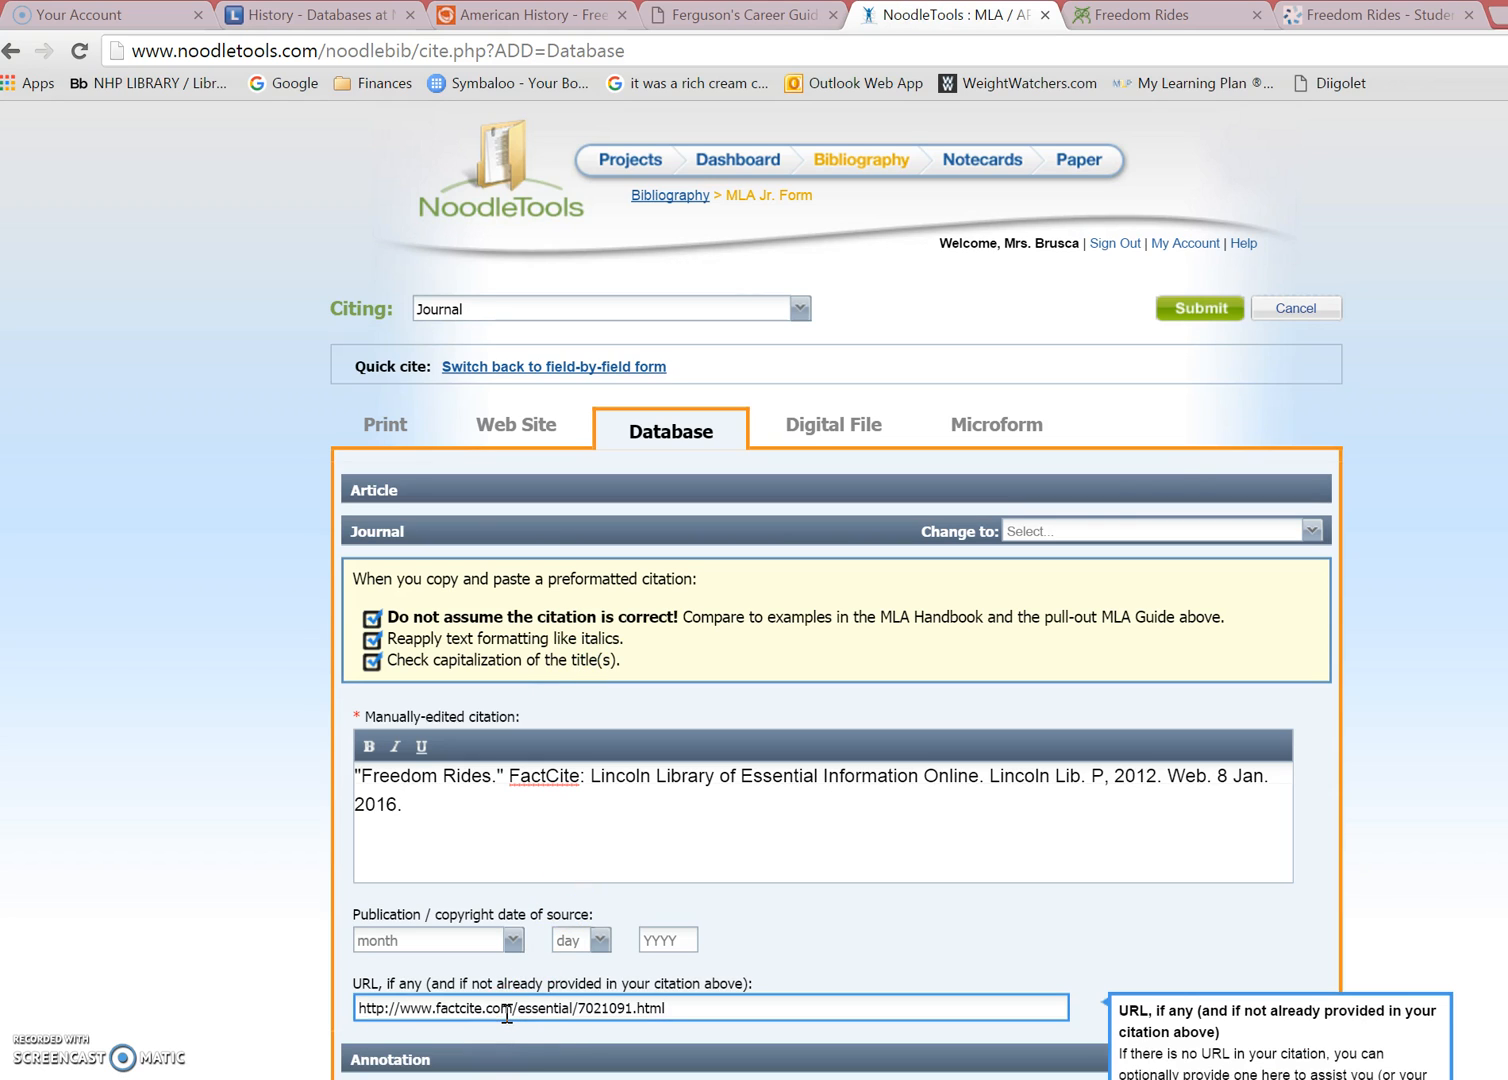
{"action": "left_click", "coordinate": [1179, 309]}
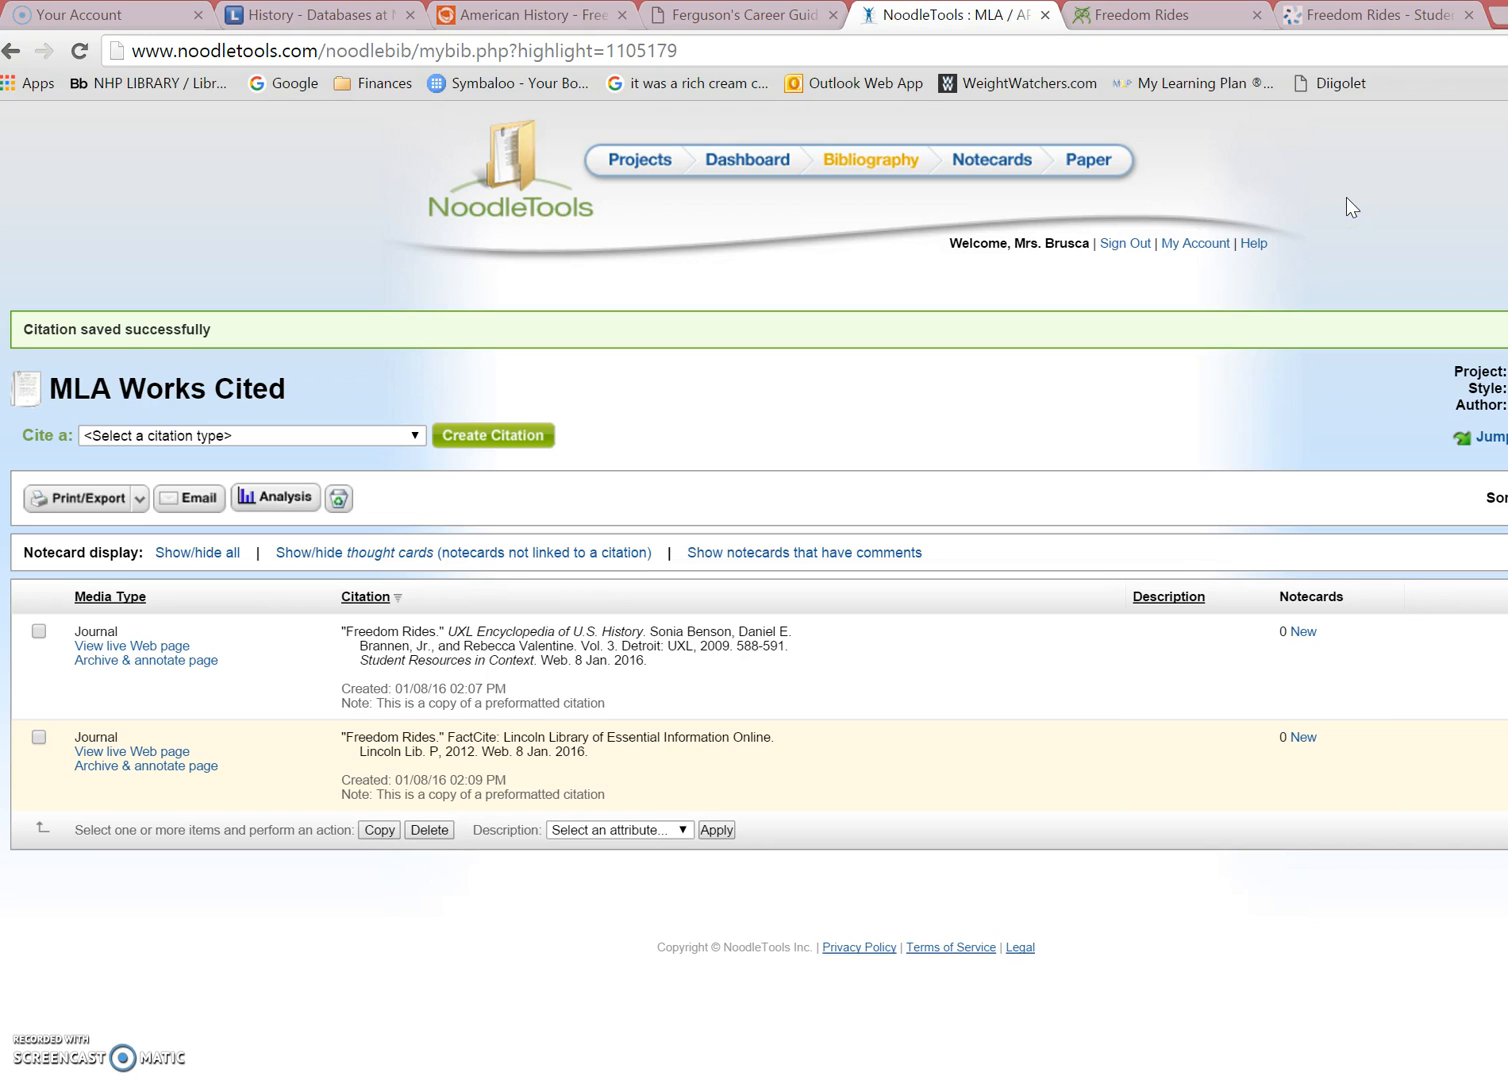
Switch to Ferguson's Career Guidance Center, show the "Biomedical Engineers" article's citation information, and highlight its MLA citation, then clear the selection
{"action": "left_click", "coordinate": [735, 16]}
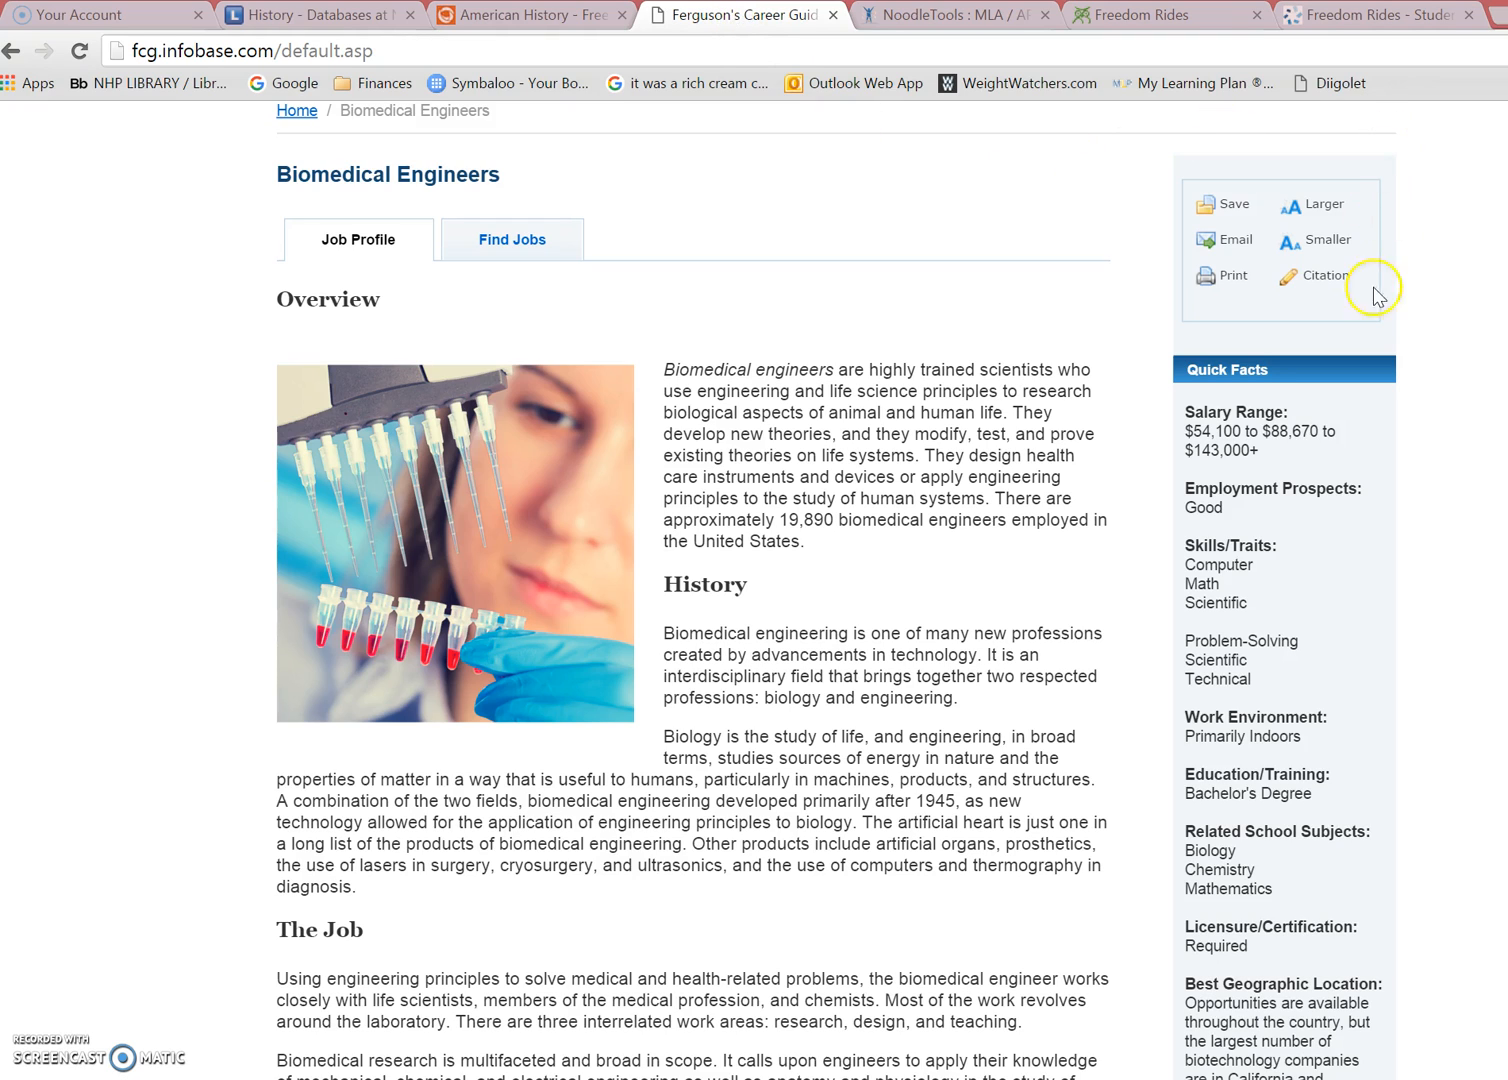
{"action": "left_click", "coordinate": [1326, 276]}
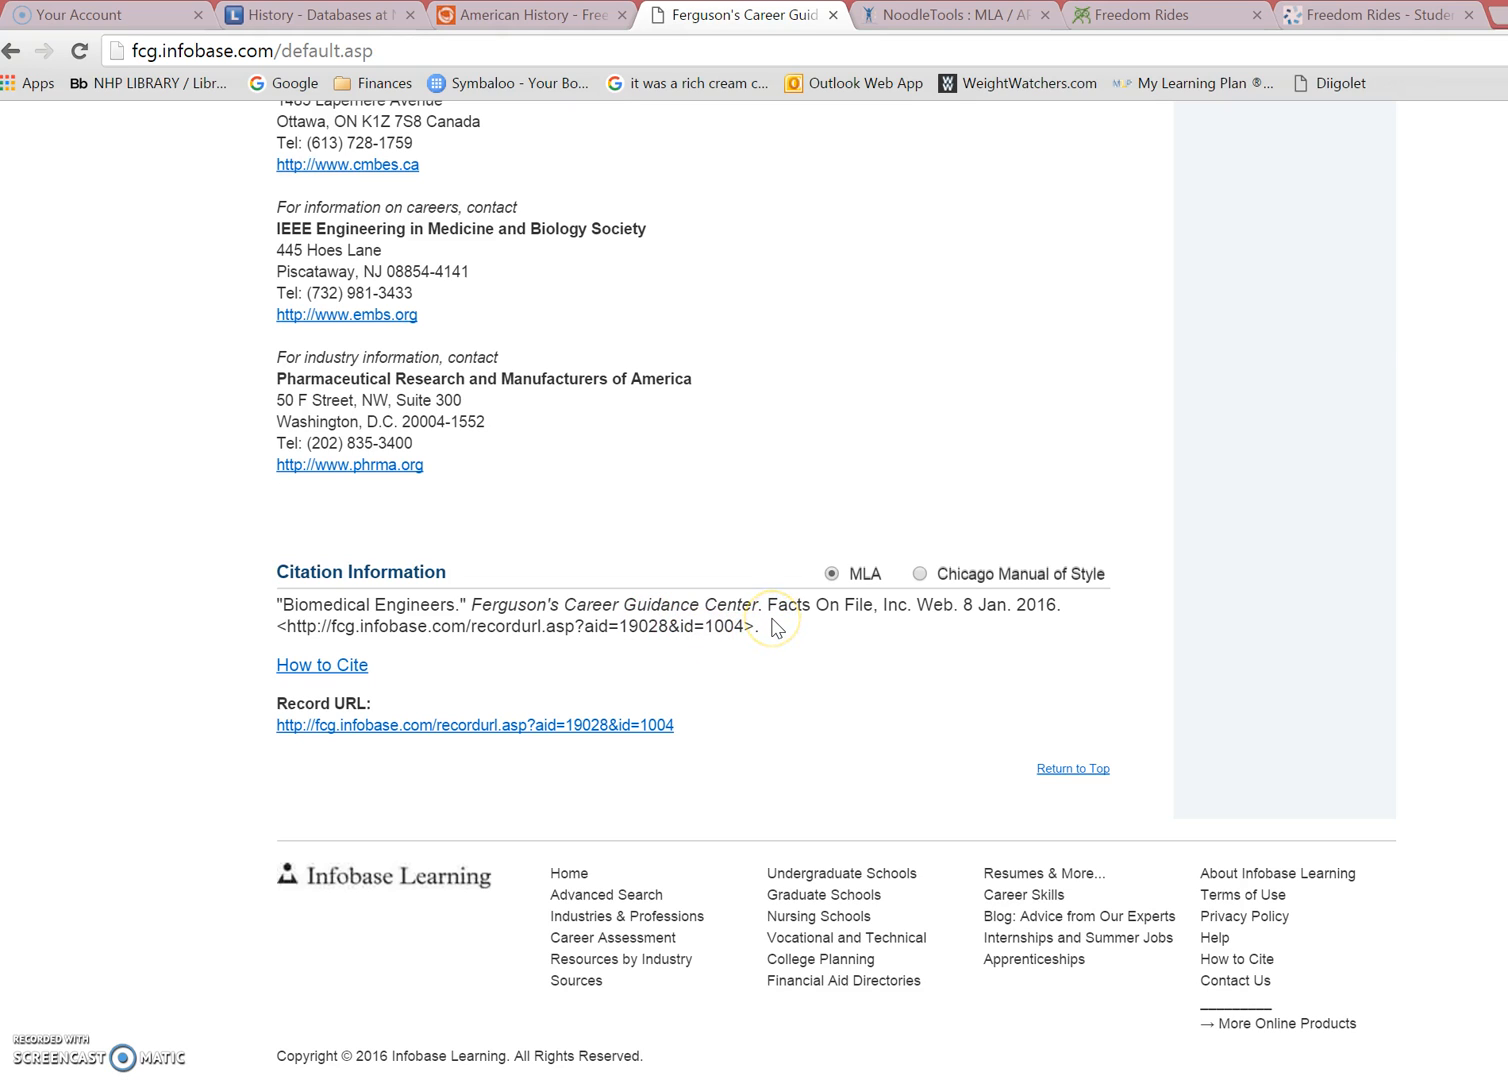
{"action": "left_click_drag", "start_coordinate": [767, 635], "coordinate": [270, 596]}
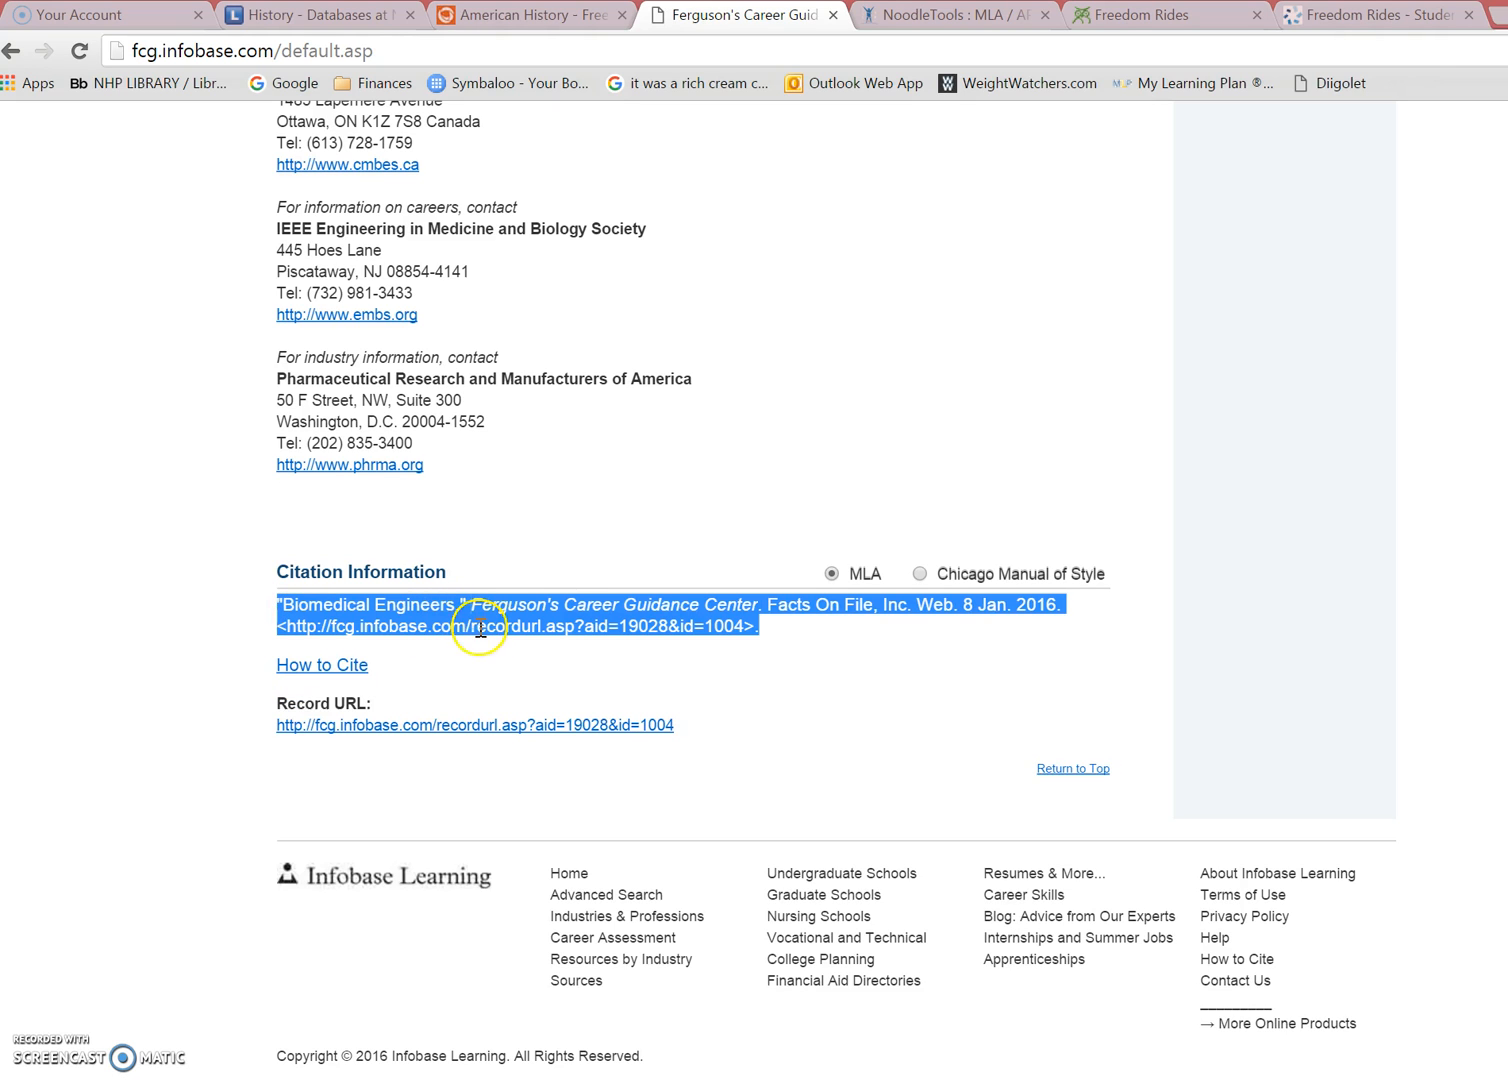
{"action": "left_click", "coordinate": [496, 660]}
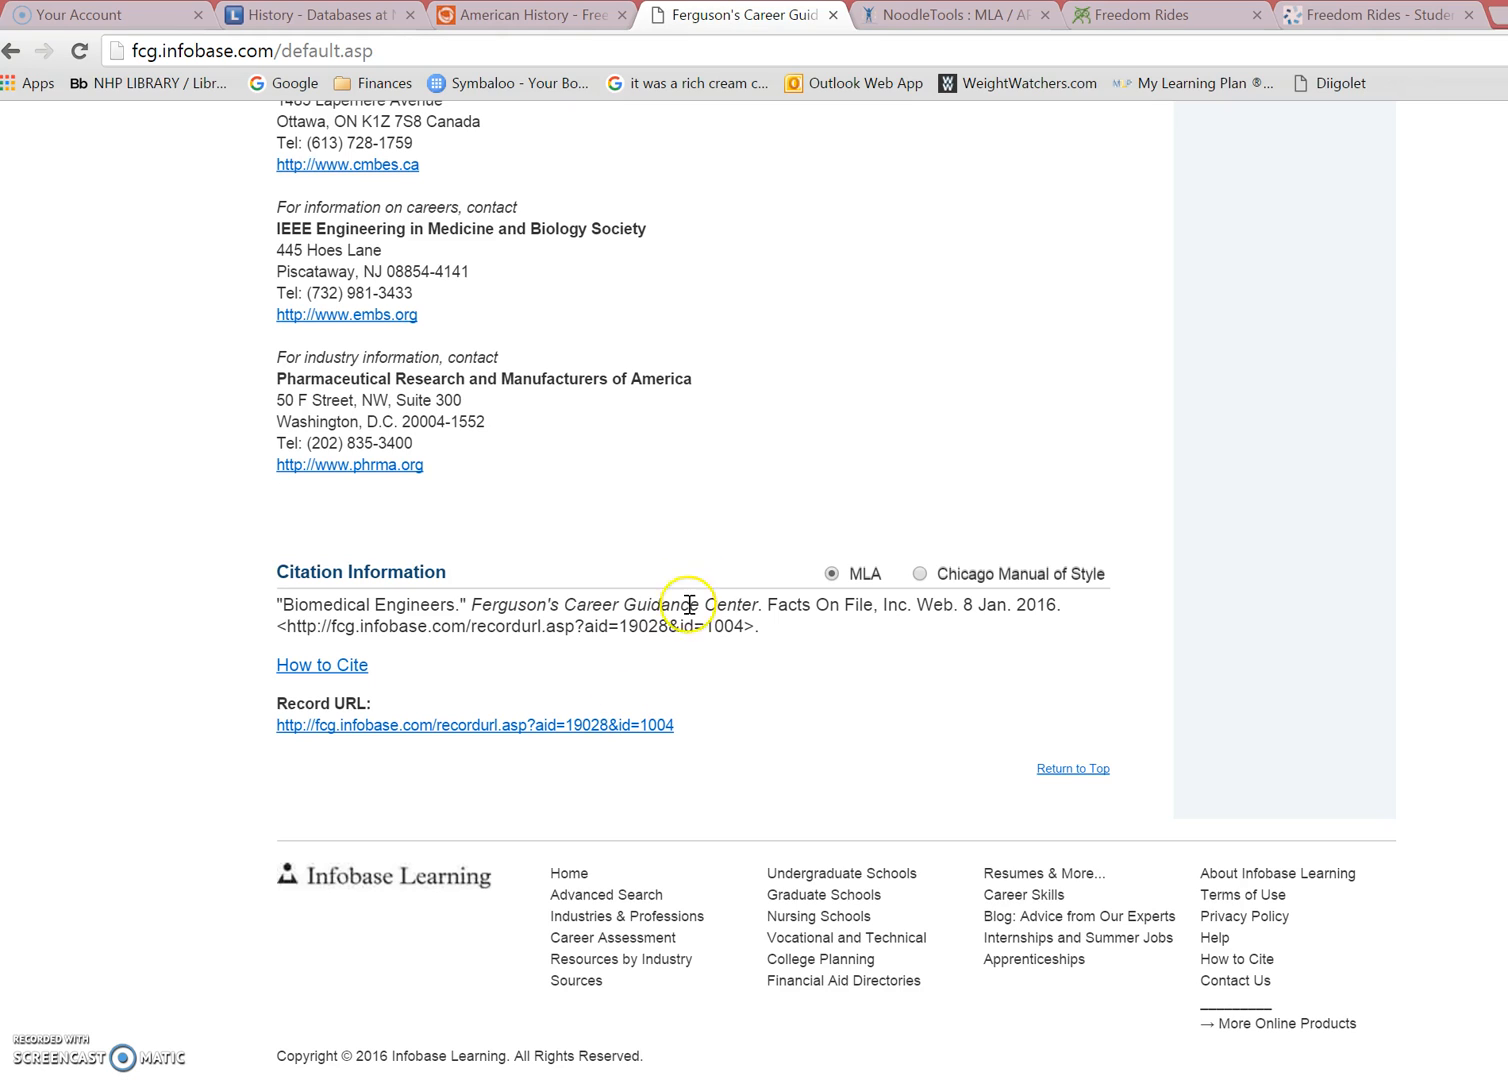
In the ABC-CLIO "Freedom Rides" article, open the citation styles and highlight the MLA citation, then close them and select the article's web address
{"action": "left_click", "coordinate": [545, 16]}
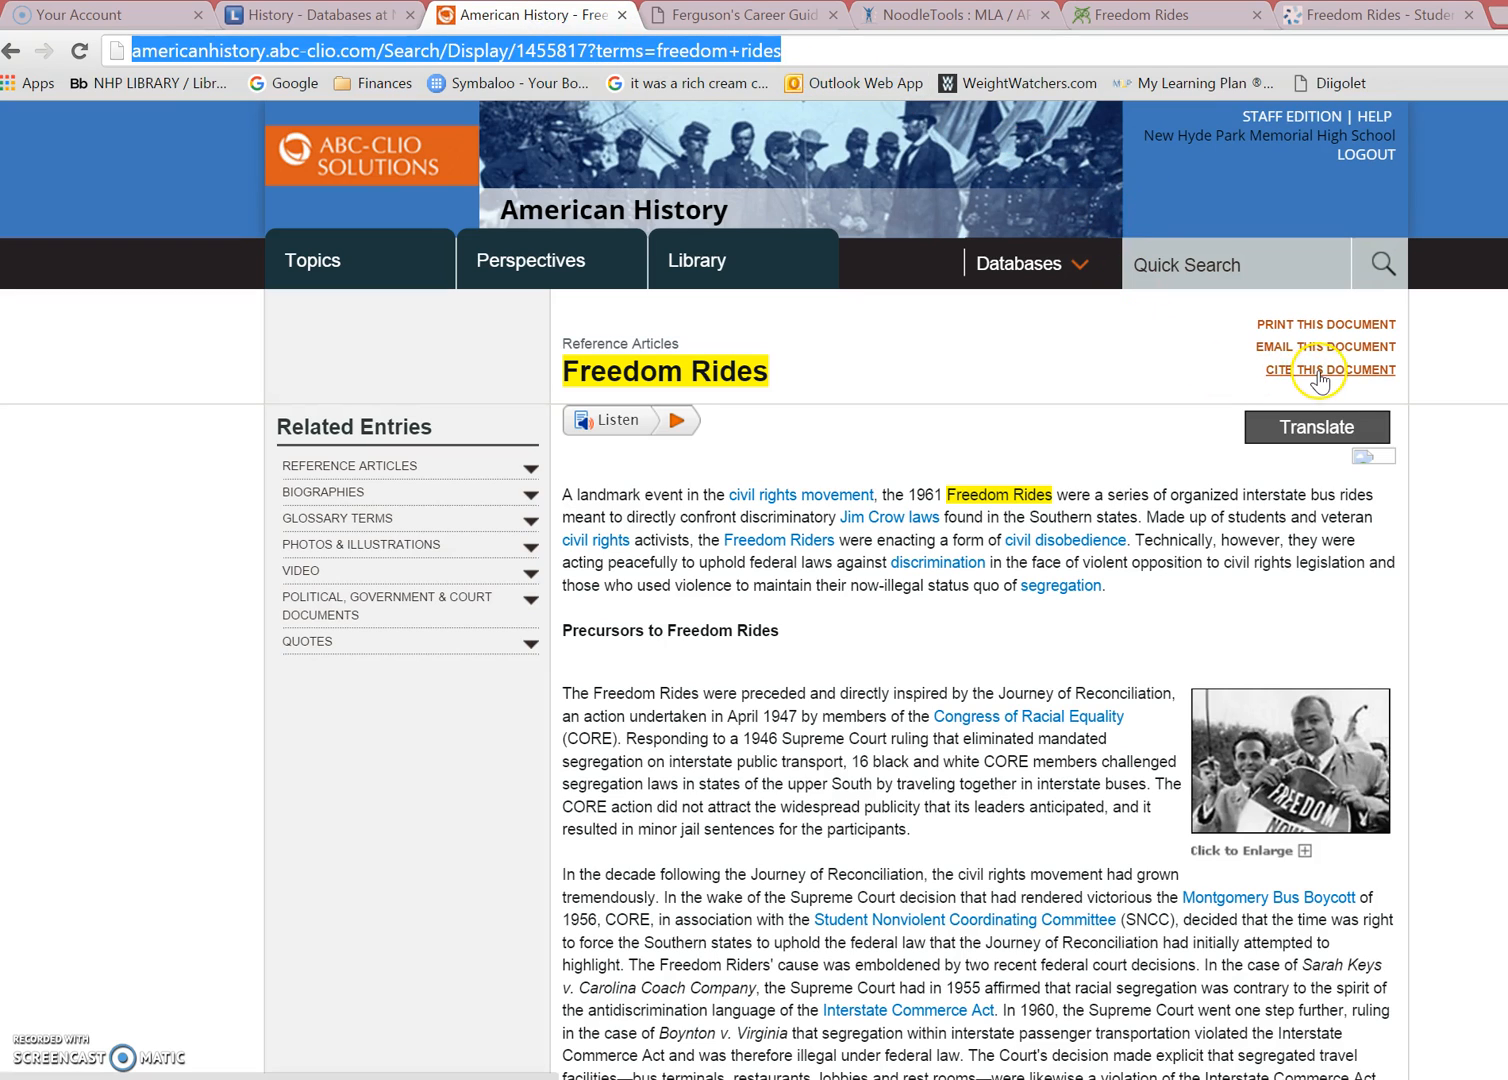
{"action": "left_click", "coordinate": [1318, 370]}
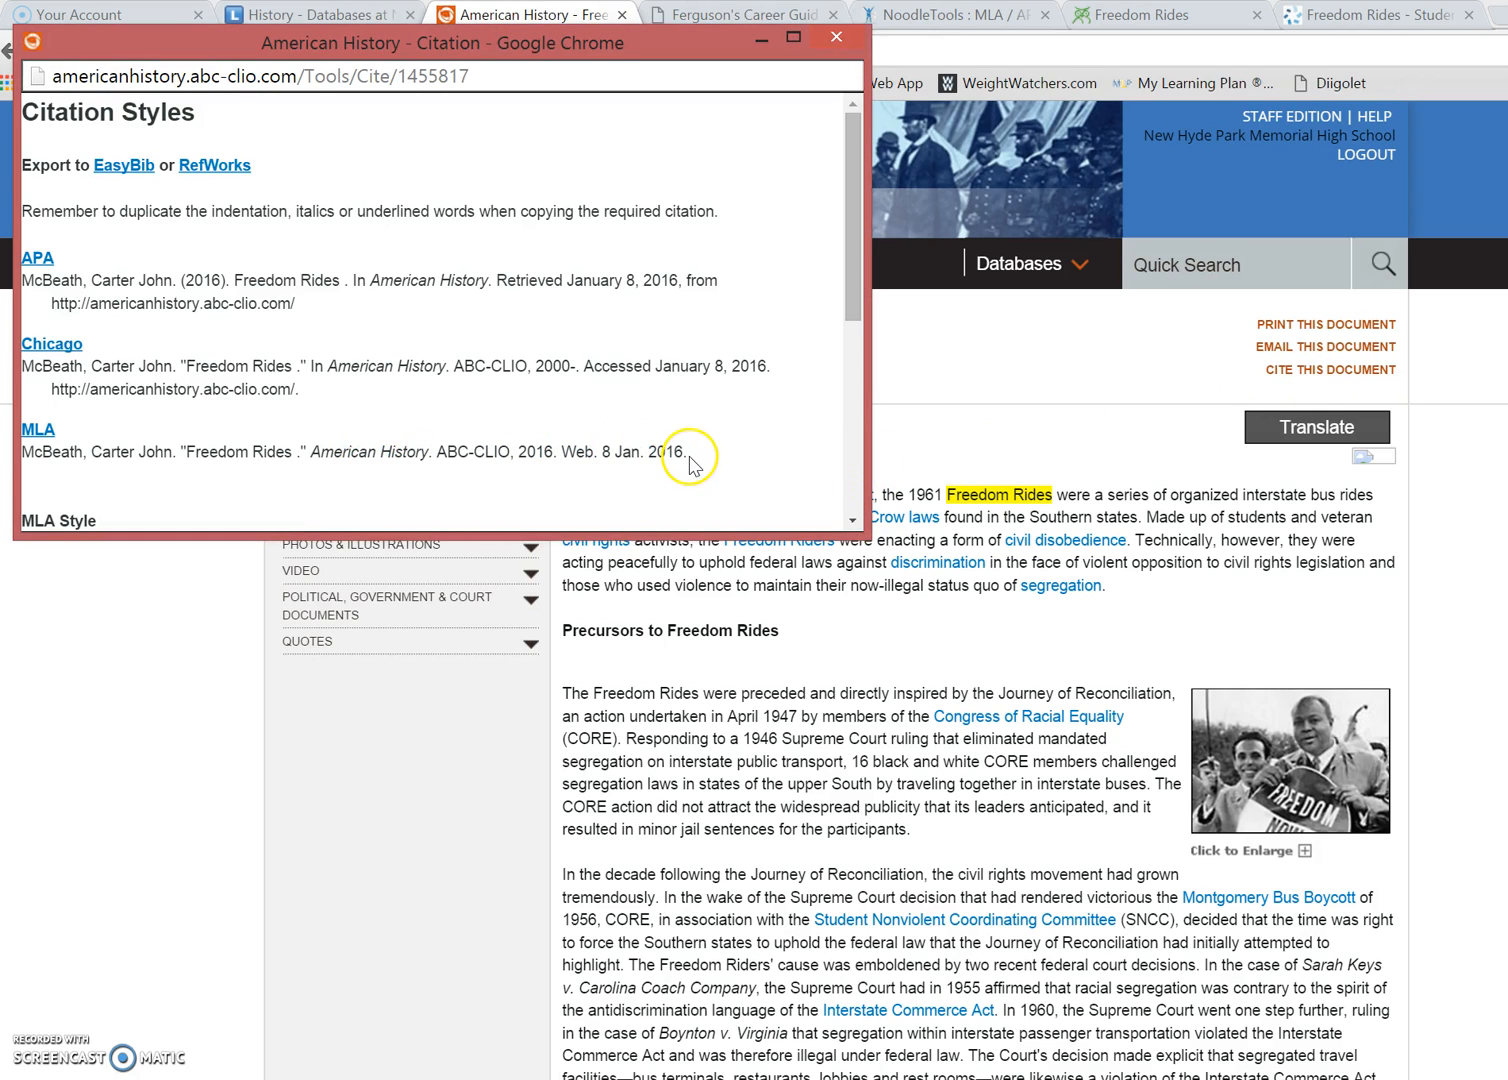
{"action": "left_click_drag", "start_coordinate": [688, 453], "coordinate": [17, 451]}
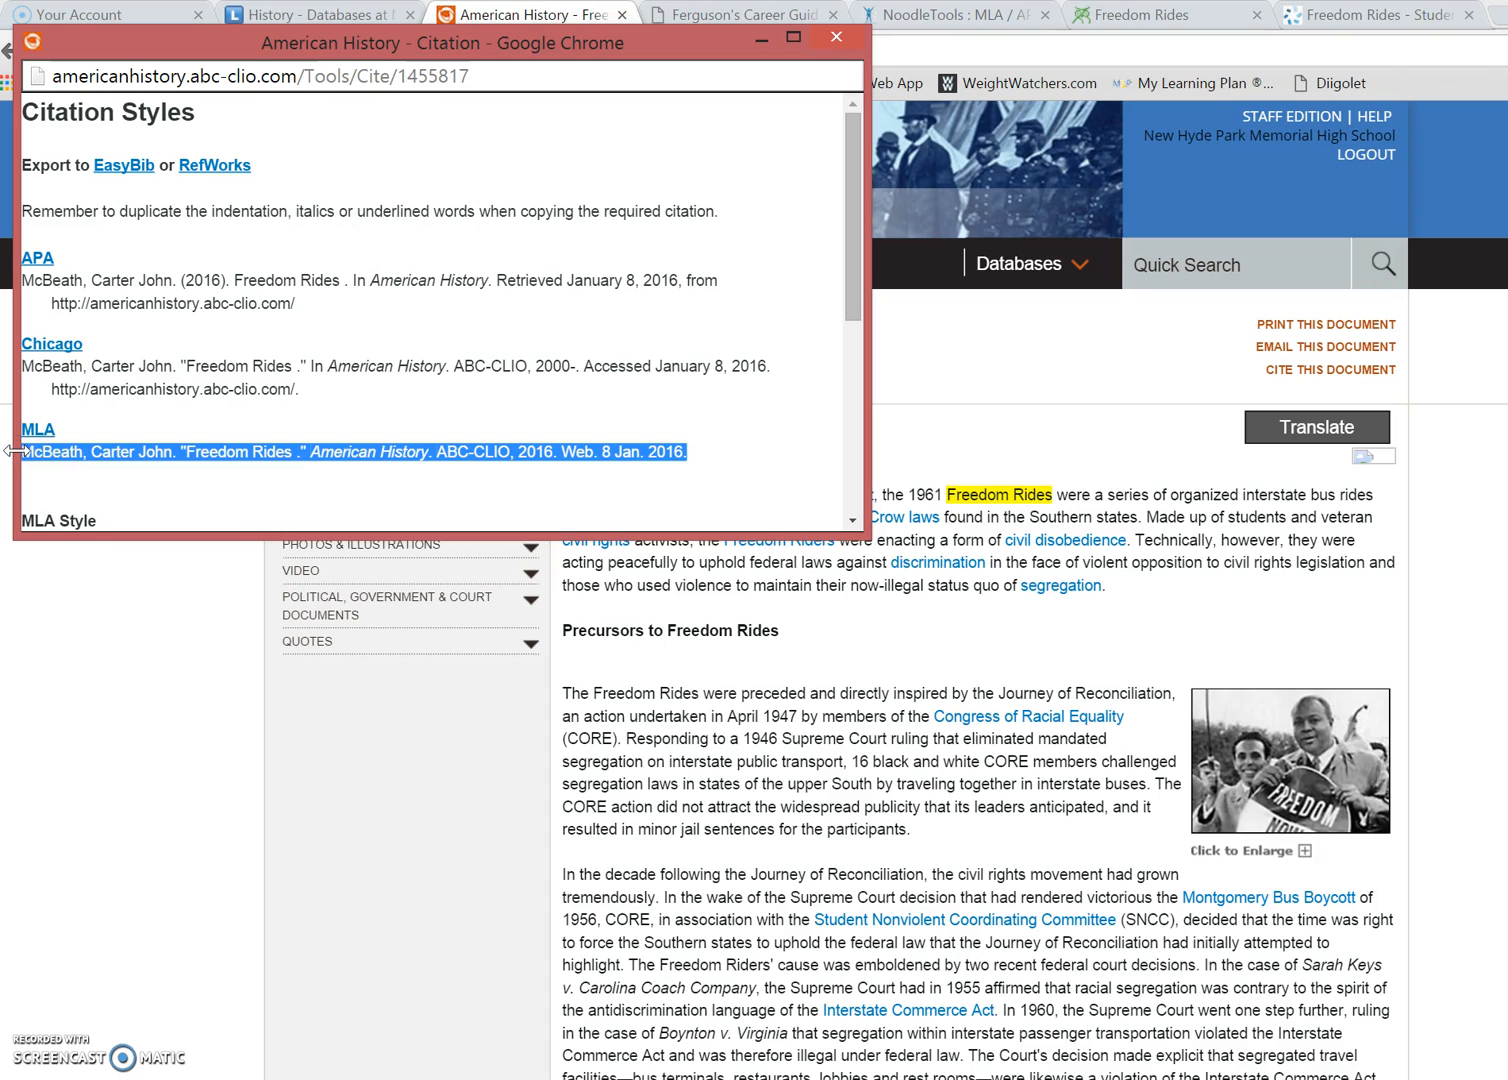
{"action": "left_click", "coordinate": [832, 37]}
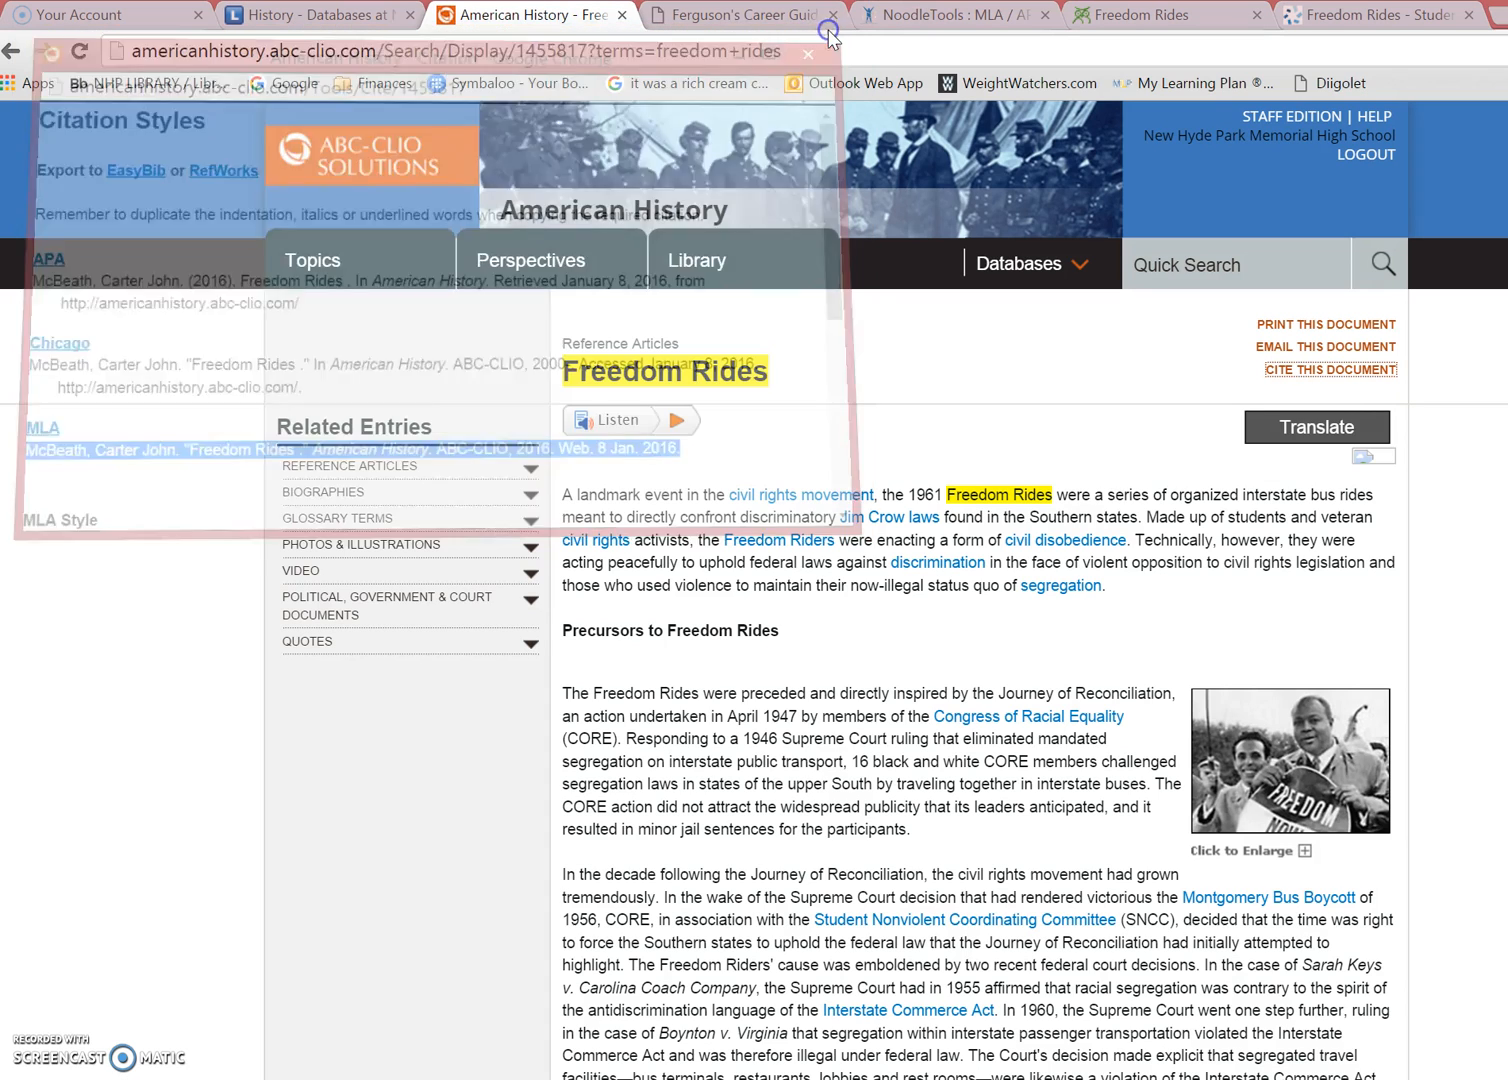
{"action": "left_click", "coordinate": [735, 52]}
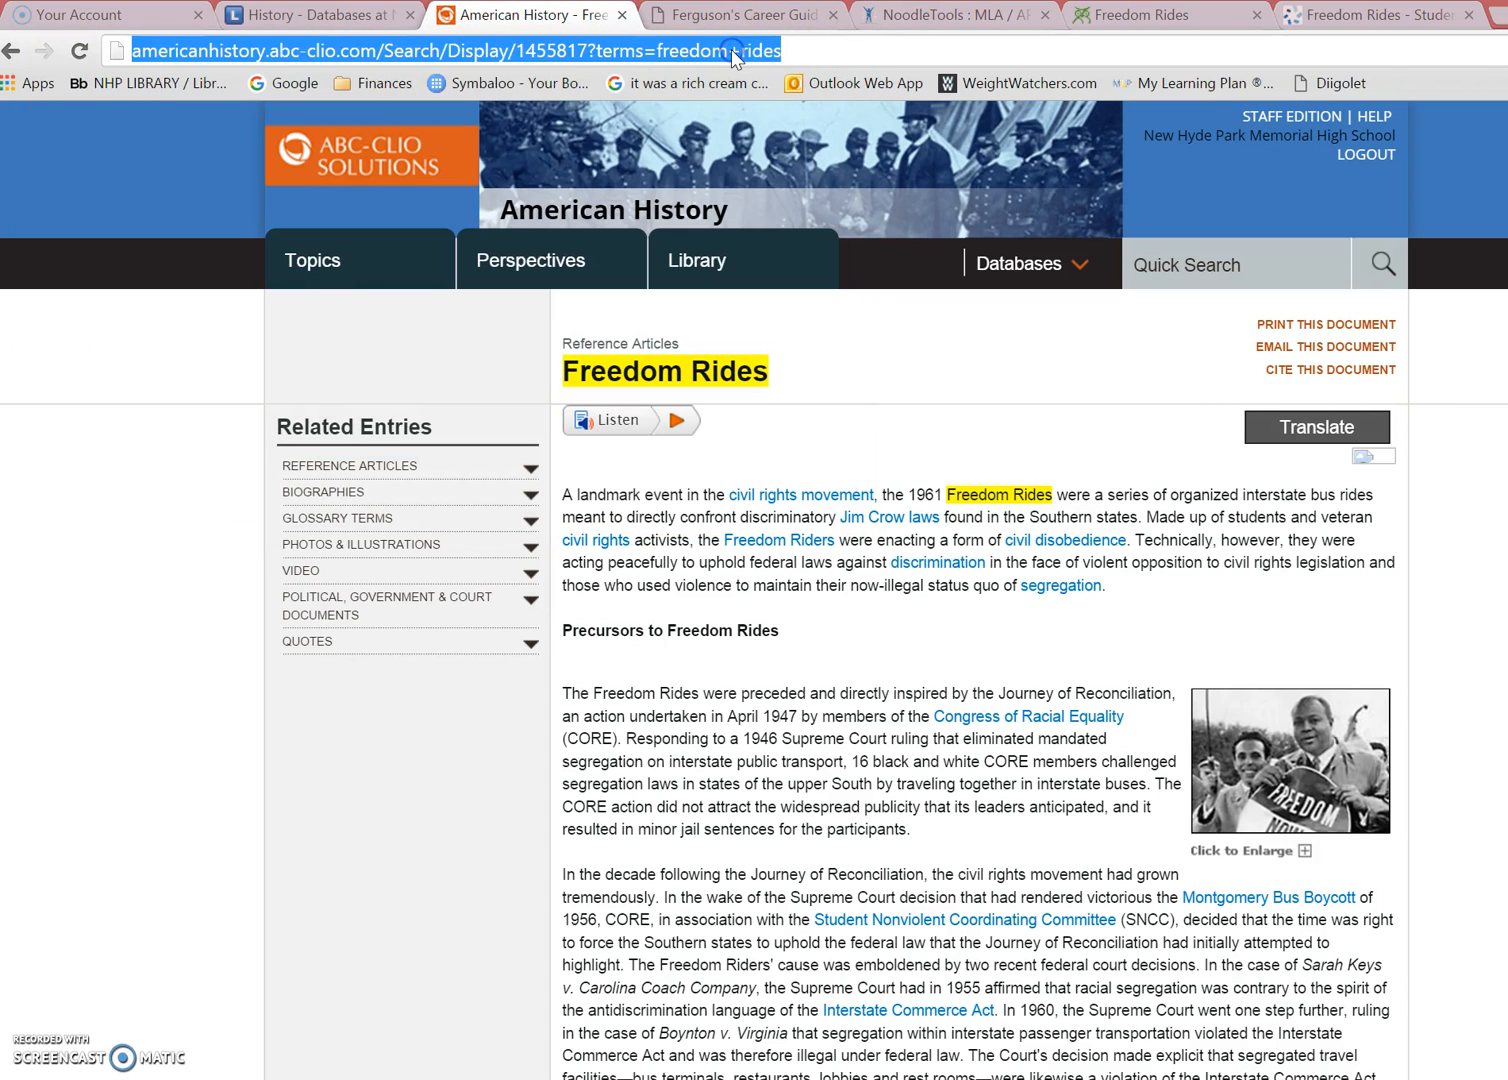
Return to NoodleTools, export the MLA Works Cited list to Word, and open the downloaded document for editing
{"action": "left_click", "coordinate": [960, 18]}
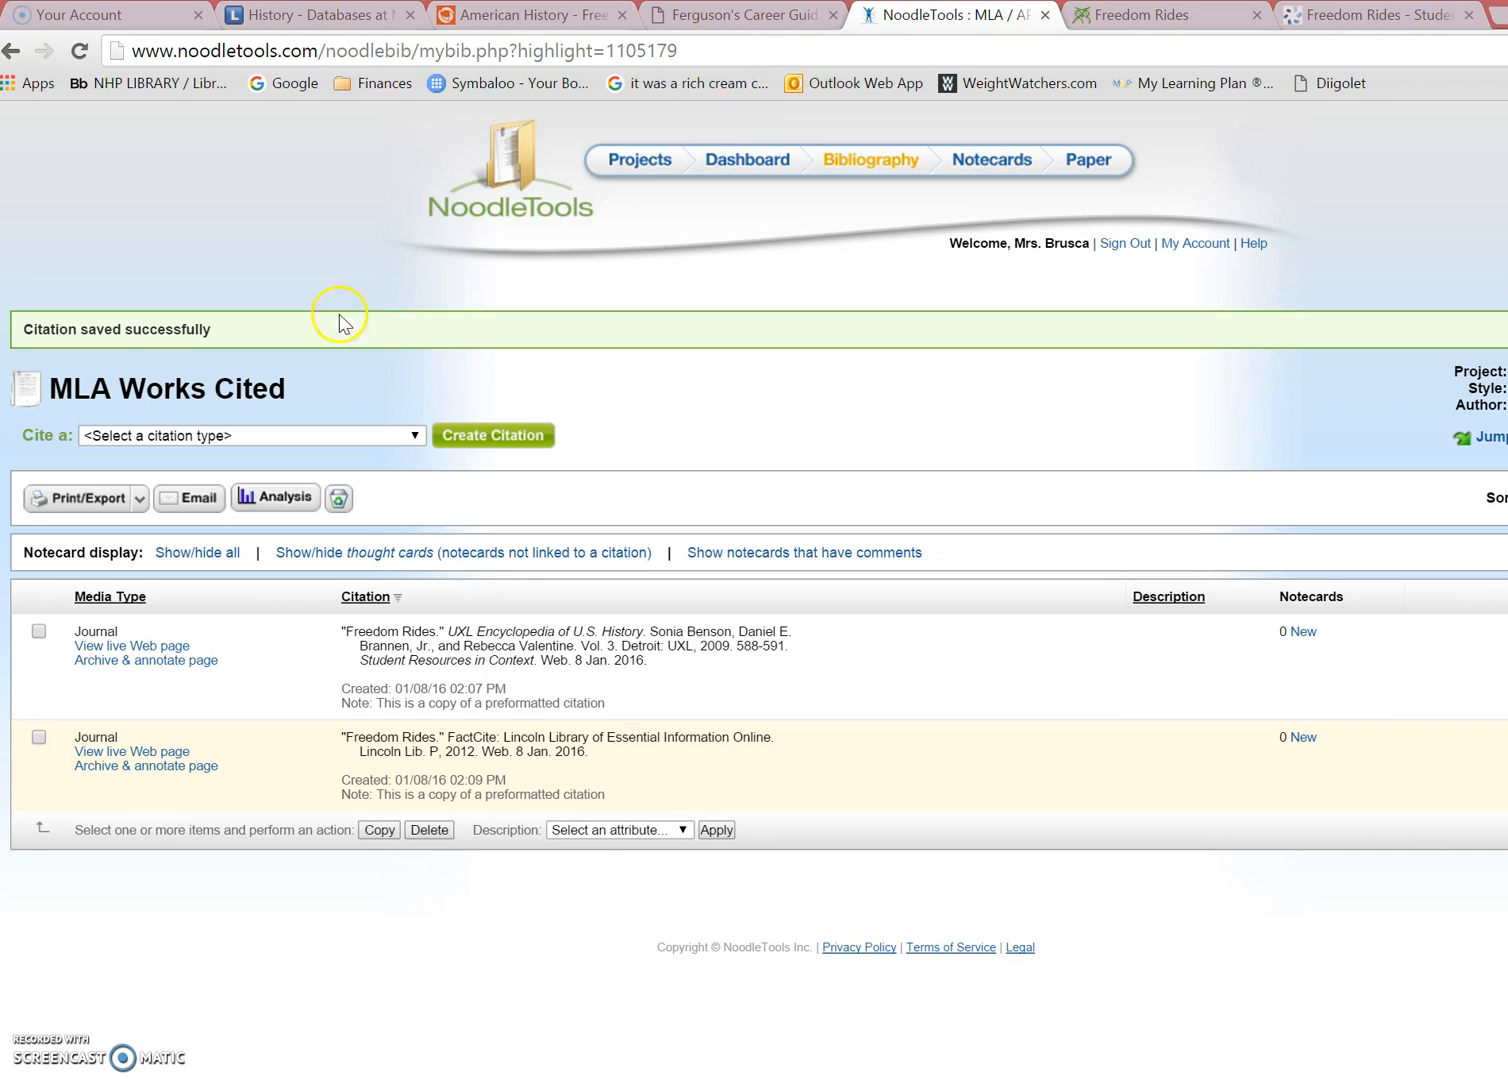
{"action": "left_click", "coordinate": [139, 499]}
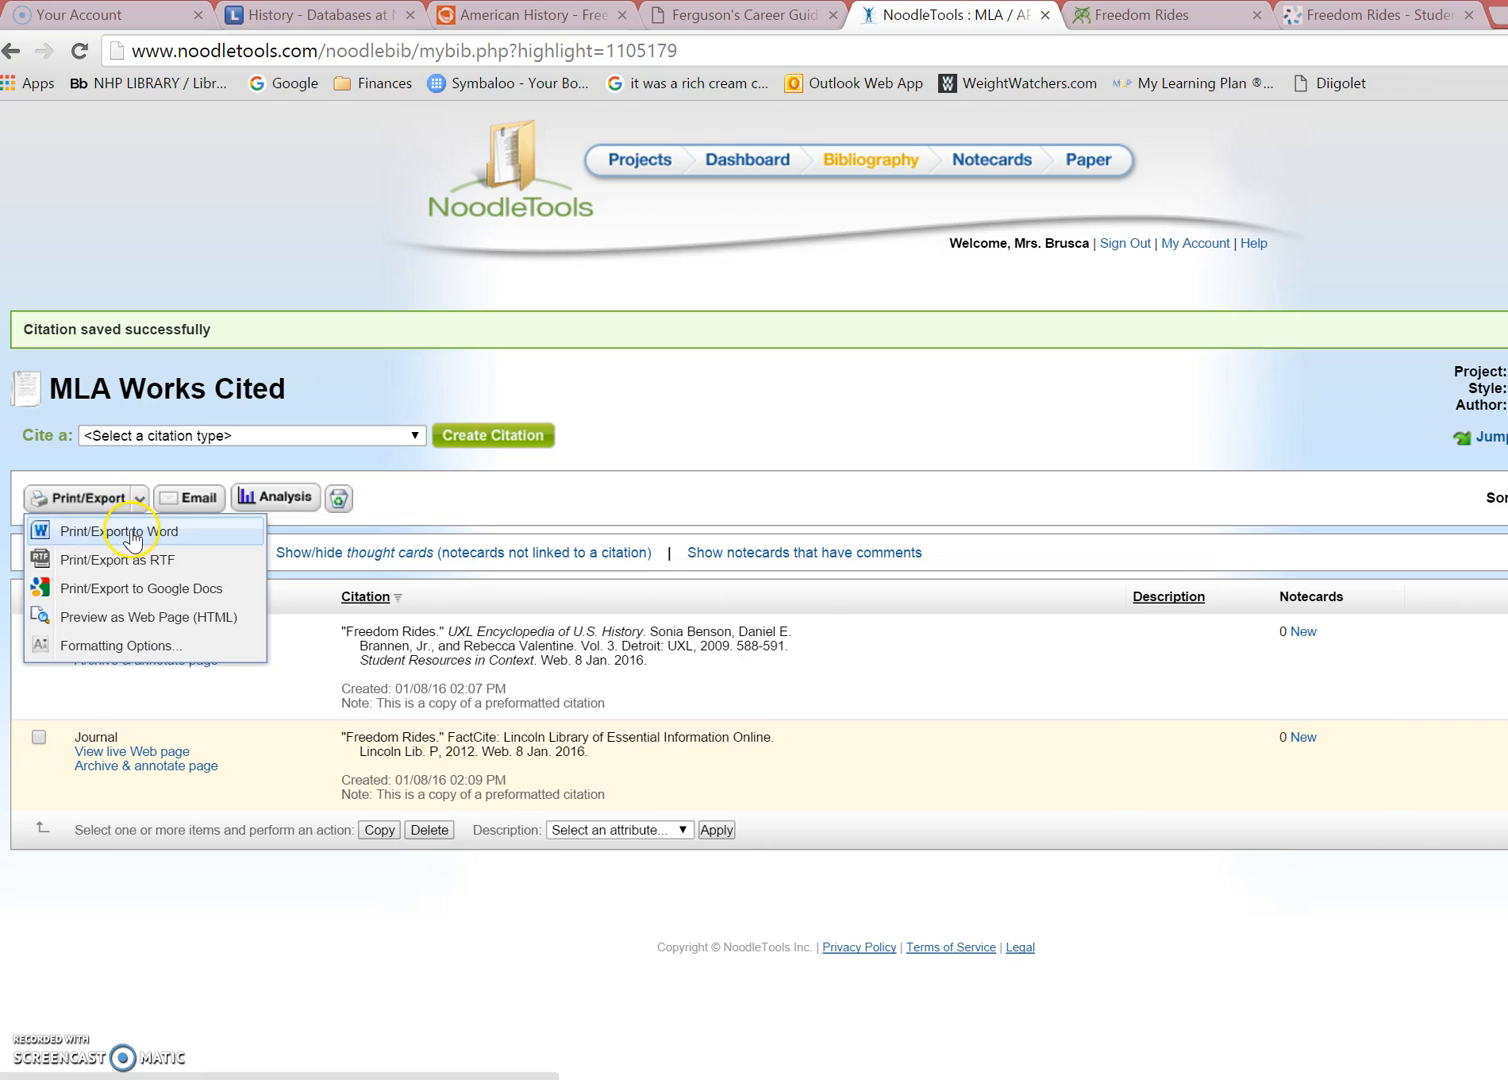
{"action": "left_click", "coordinate": [130, 531]}
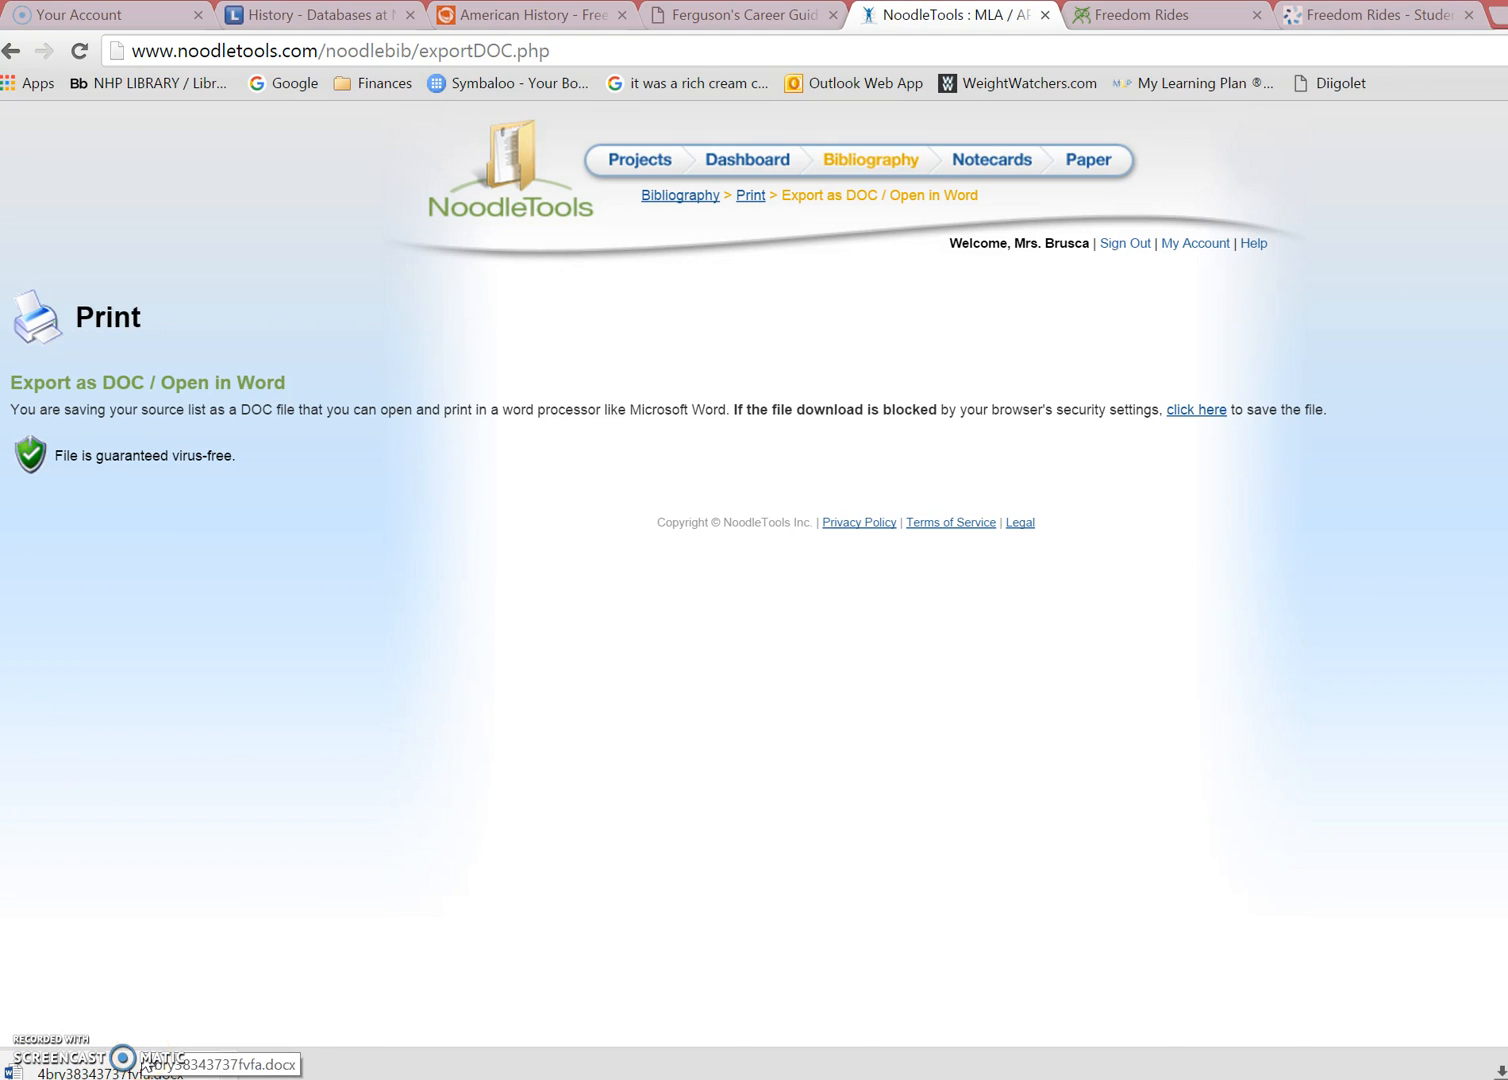
{"action": "left_click", "coordinate": [133, 1068]}
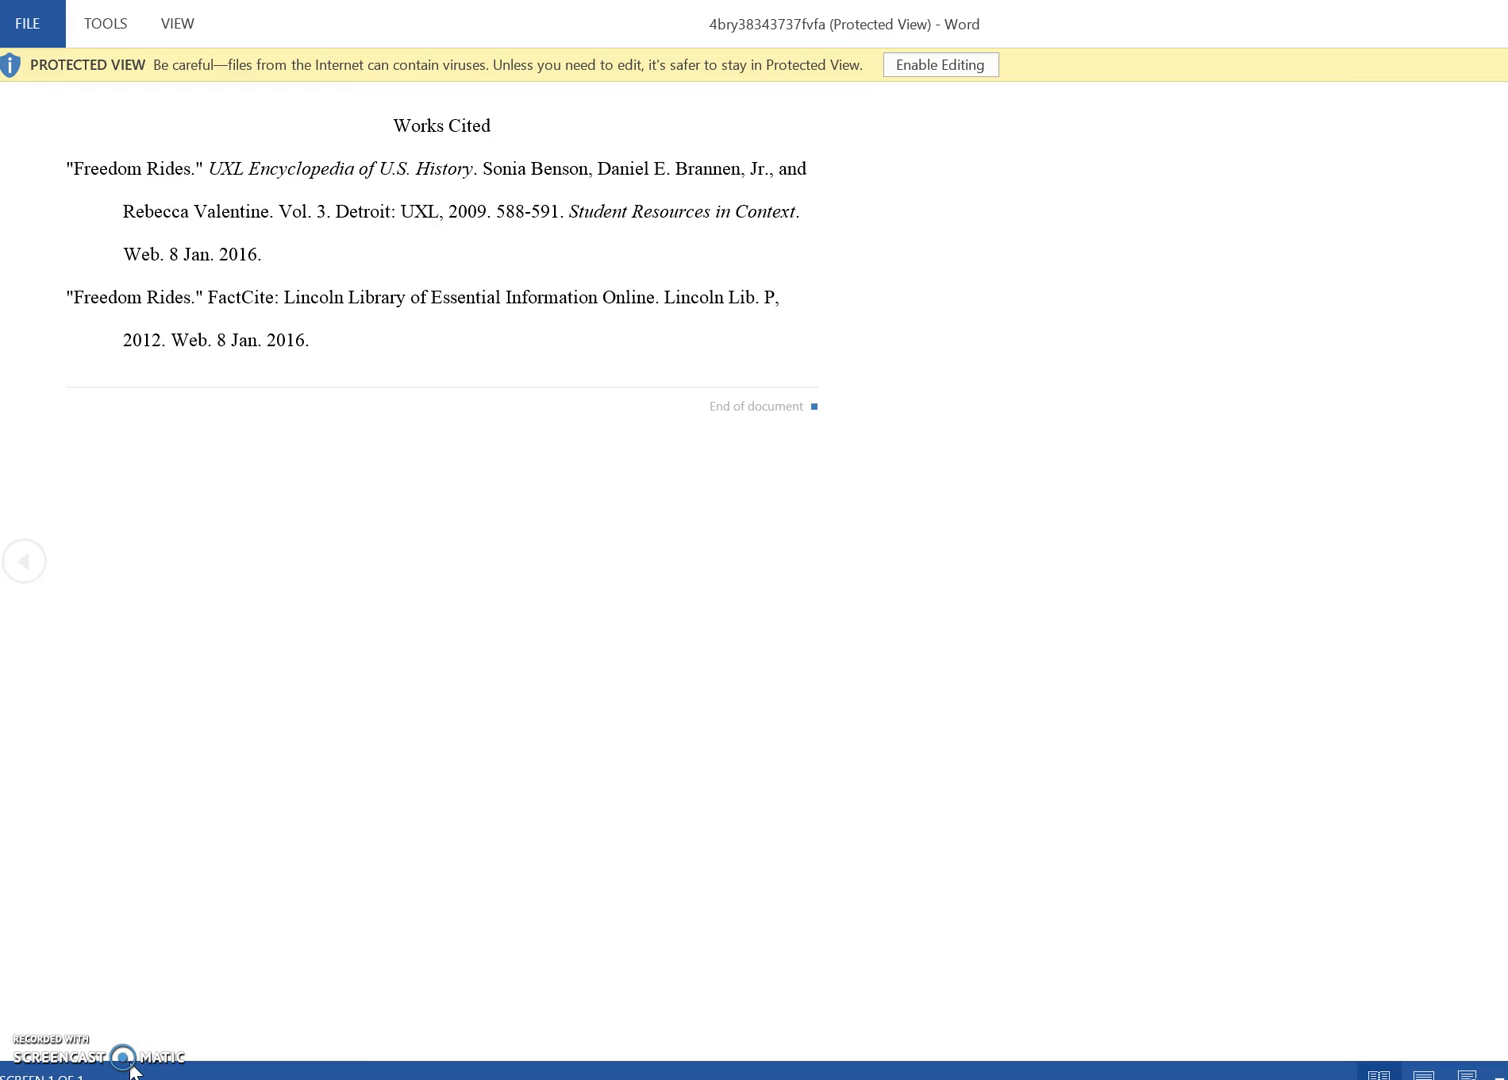
{"action": "left_click", "coordinate": [986, 65]}
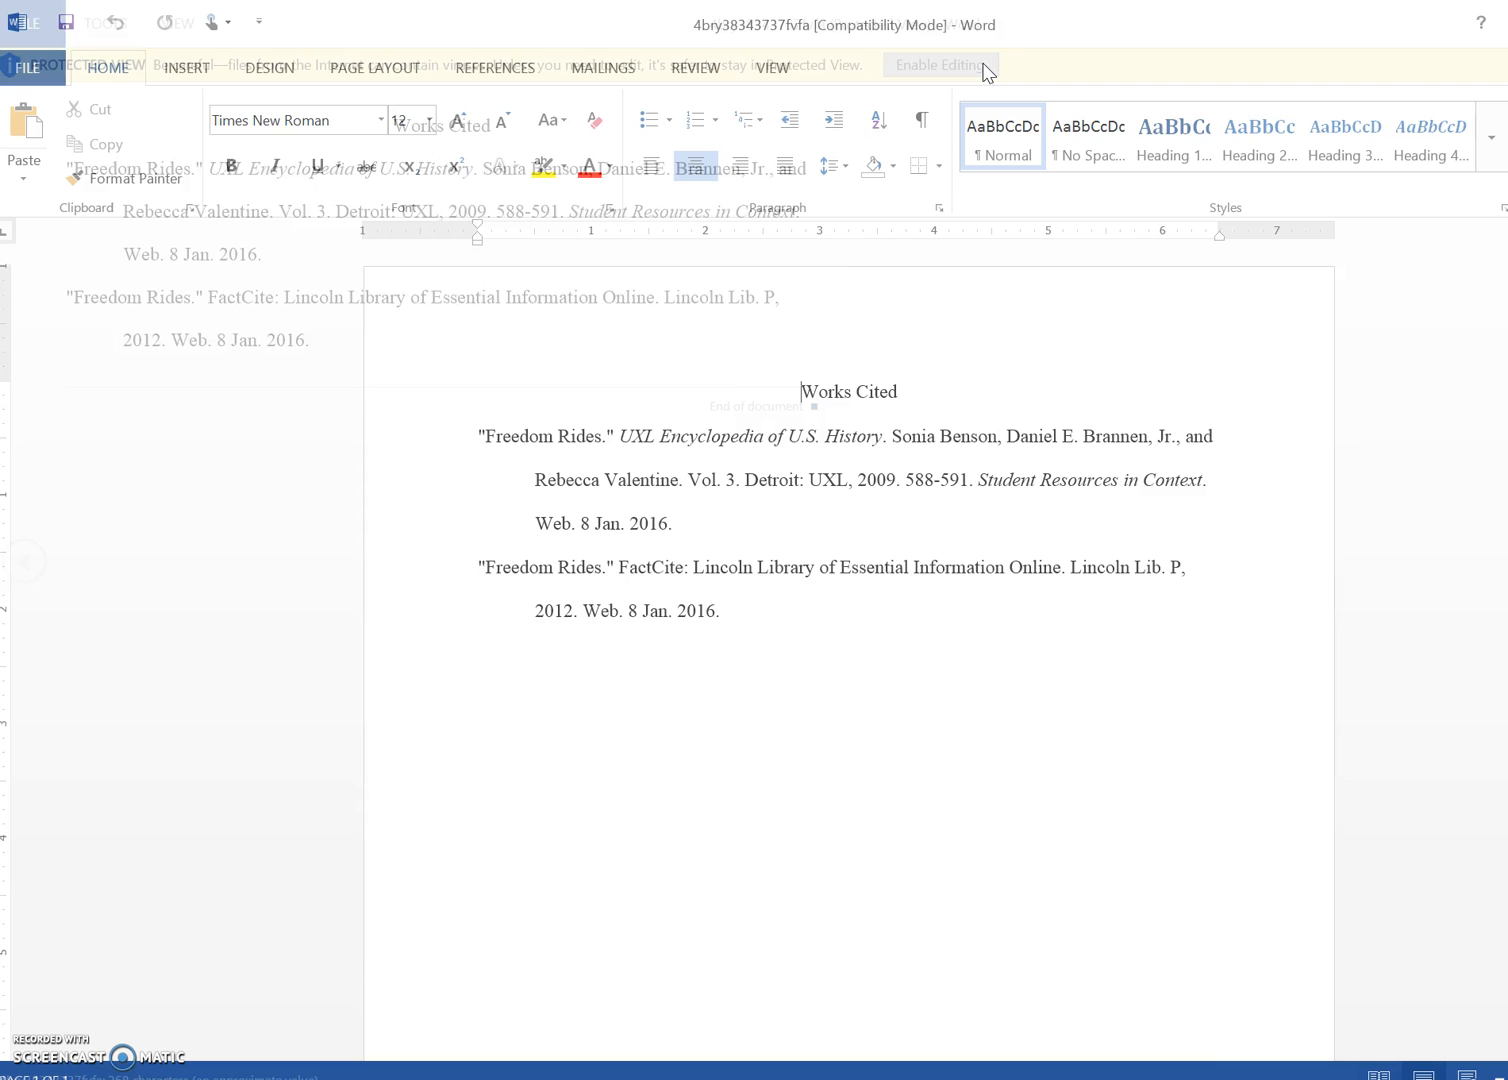